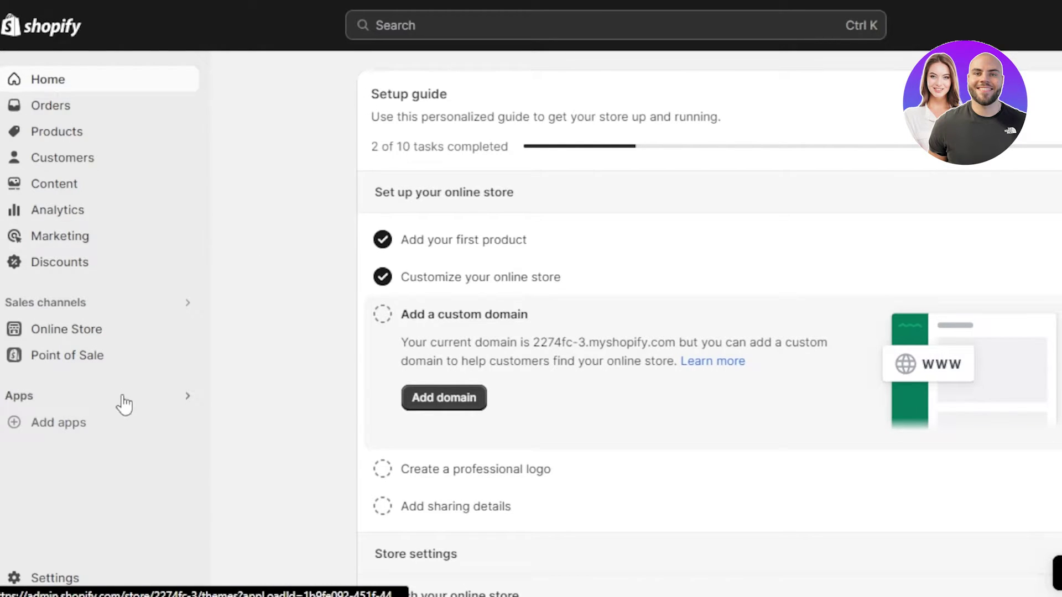
Step: Go to the store's Apps and sales channels settings
{"action": "left_click", "coordinate": [78, 577]}
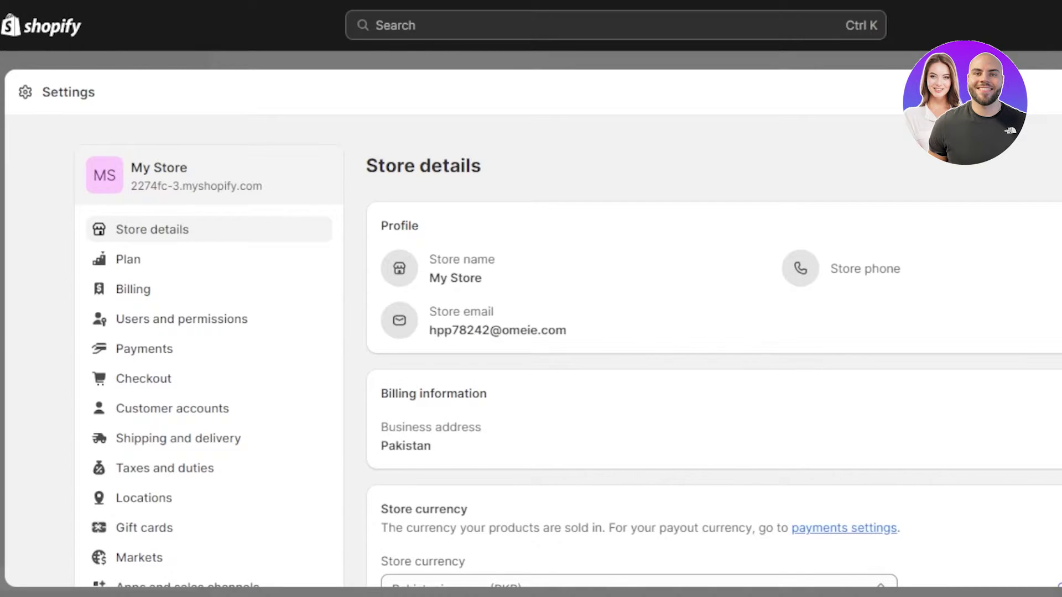
{"action": "scroll", "coordinate": [436, 367], "scroll_direction": "down", "scroll_amount": 3}
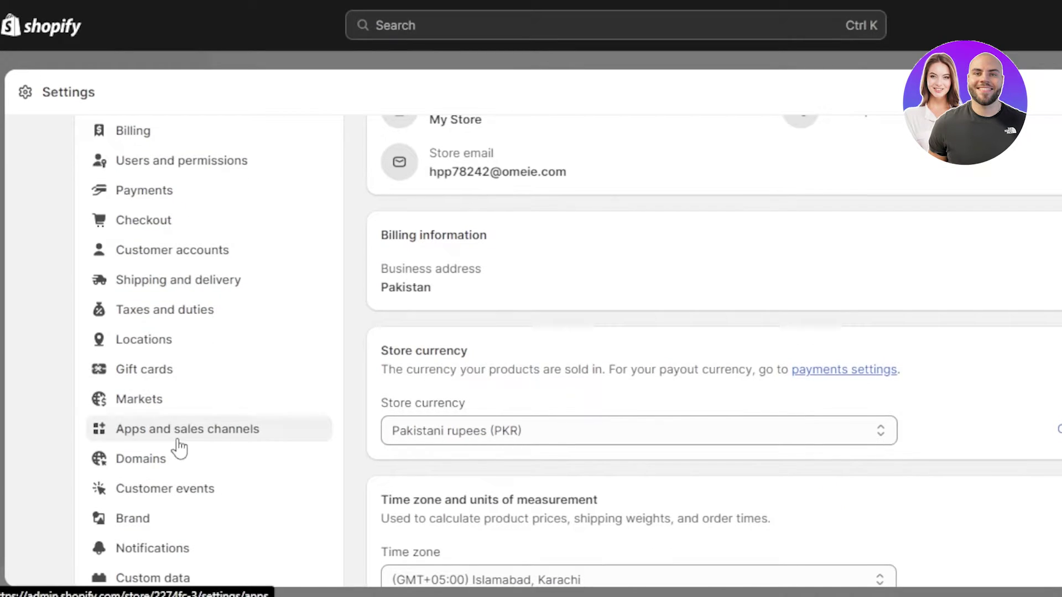
{"action": "left_click_drag", "start_coordinate": [179, 451], "coordinate": [175, 443]}
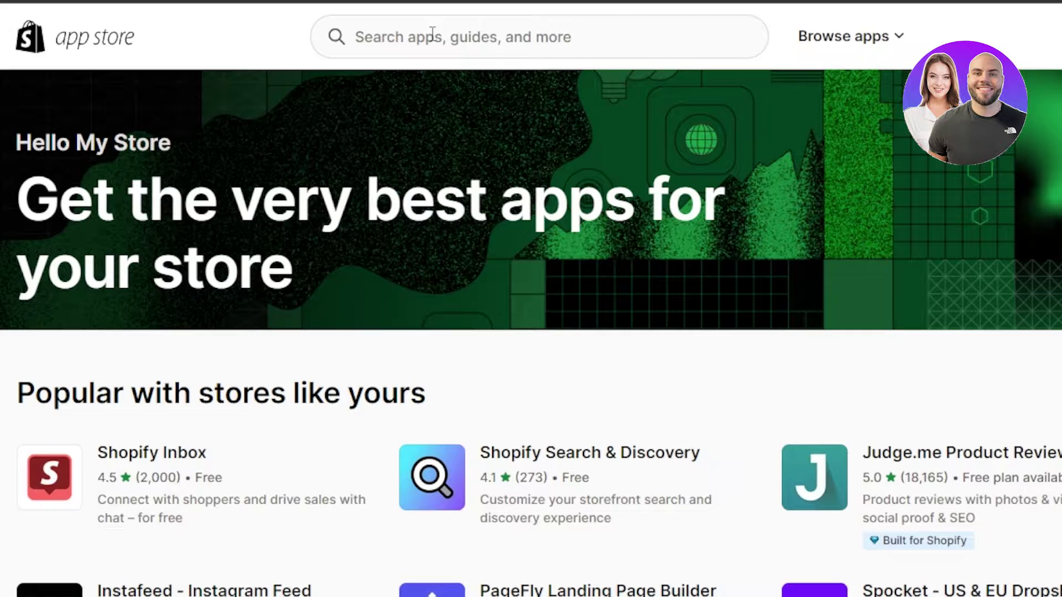
Step: Search the Shopify App Store for 'shopify search' to find Search & Discovery
{"action": "left_click", "coordinate": [432, 33]}
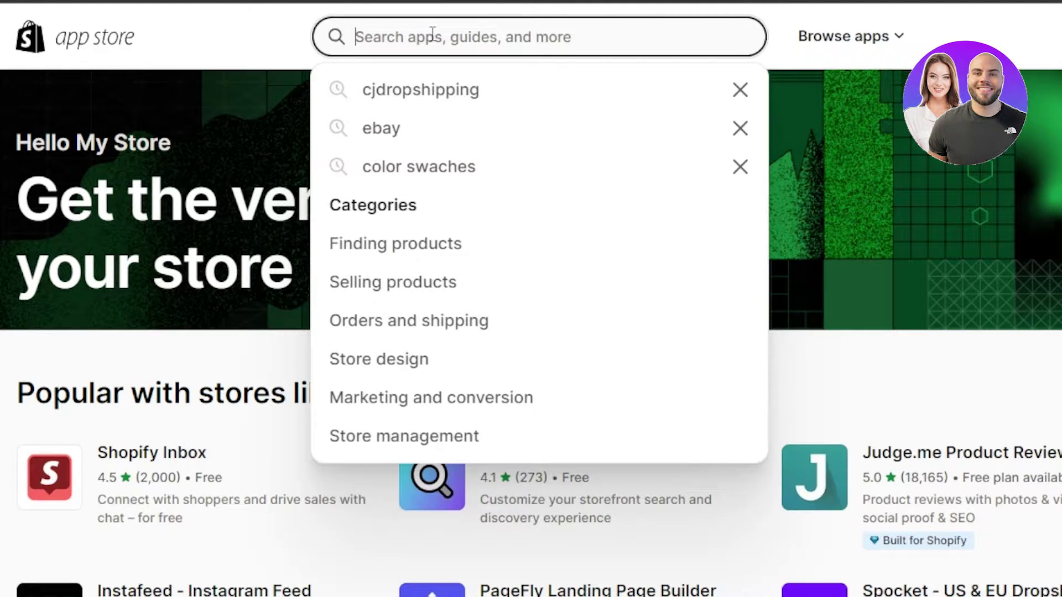
{"action": "type", "text": "shopify search"}
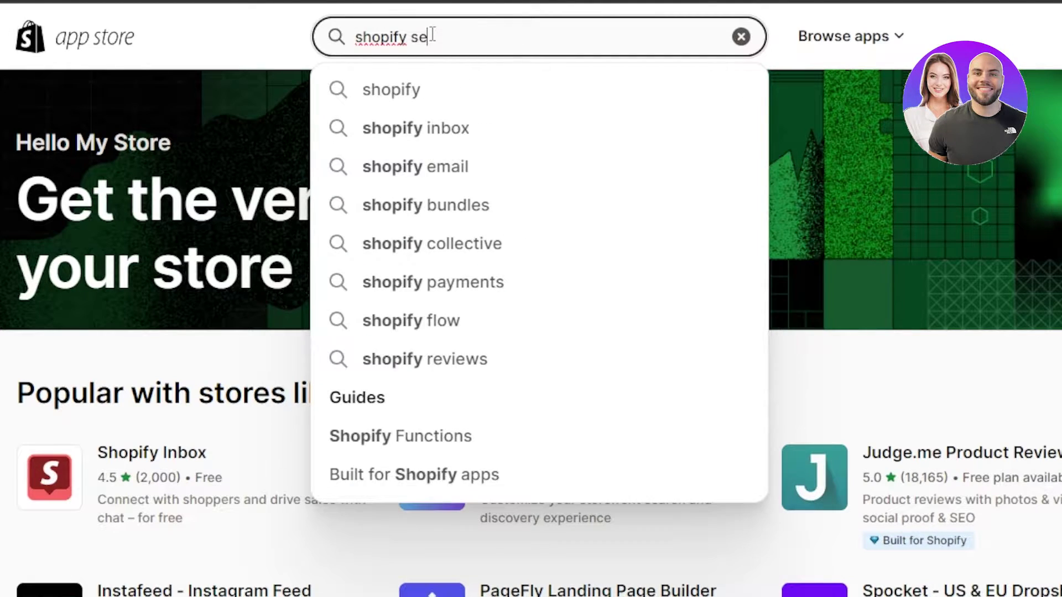
{"action": "left_click", "coordinate": [455, 128]}
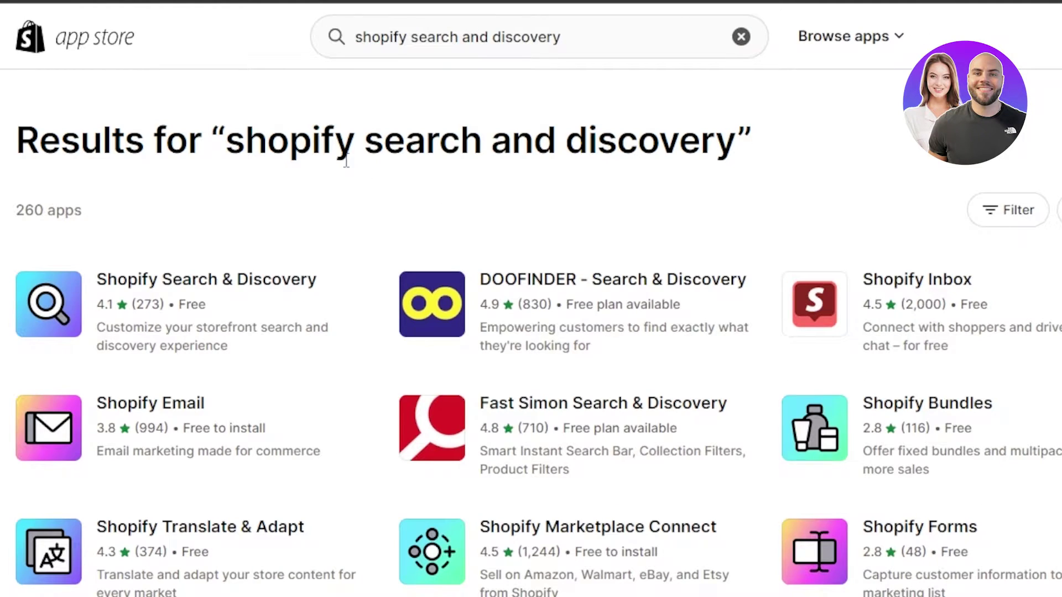
Step: View the free Shopify Search & Discovery listing, reading its description and reviews
{"action": "left_click", "coordinate": [218, 301]}
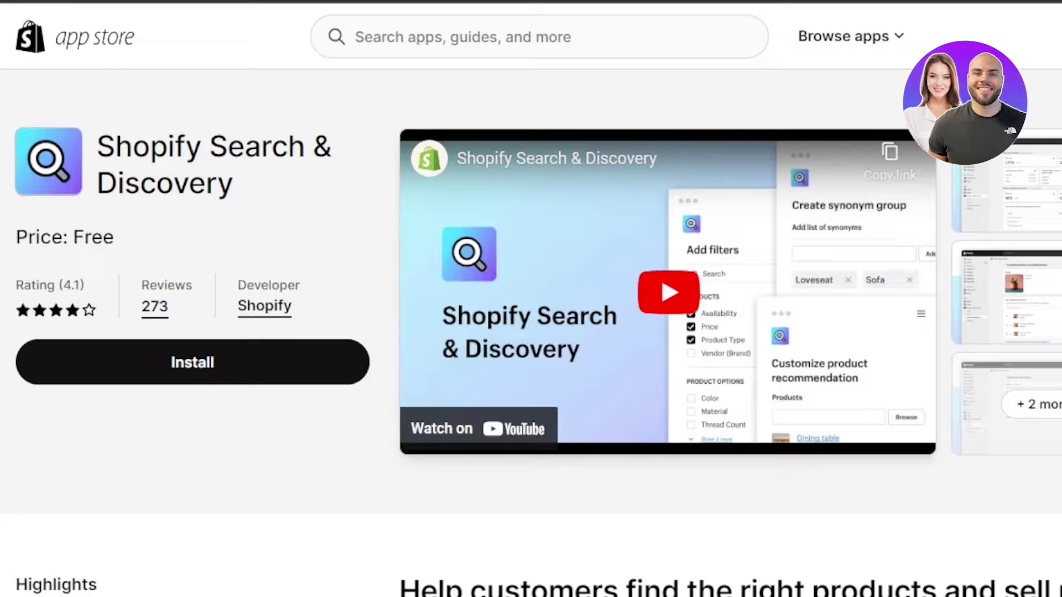
{"action": "scroll", "coordinate": [531, 332], "scroll_direction": "down", "scroll_amount": 8}
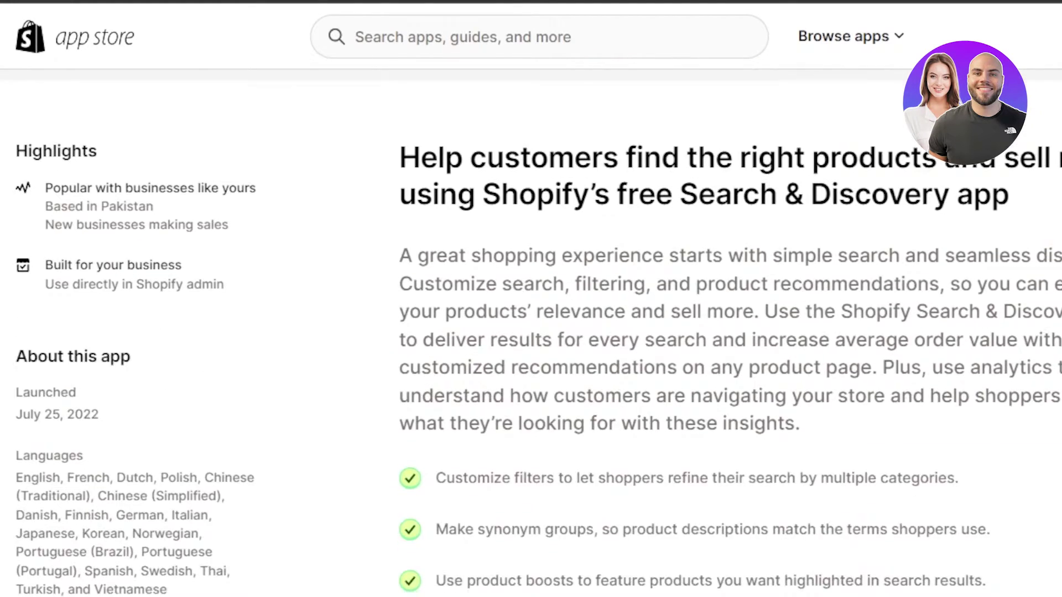
{"action": "scroll", "coordinate": [531, 332], "scroll_direction": "down", "scroll_amount": 3}
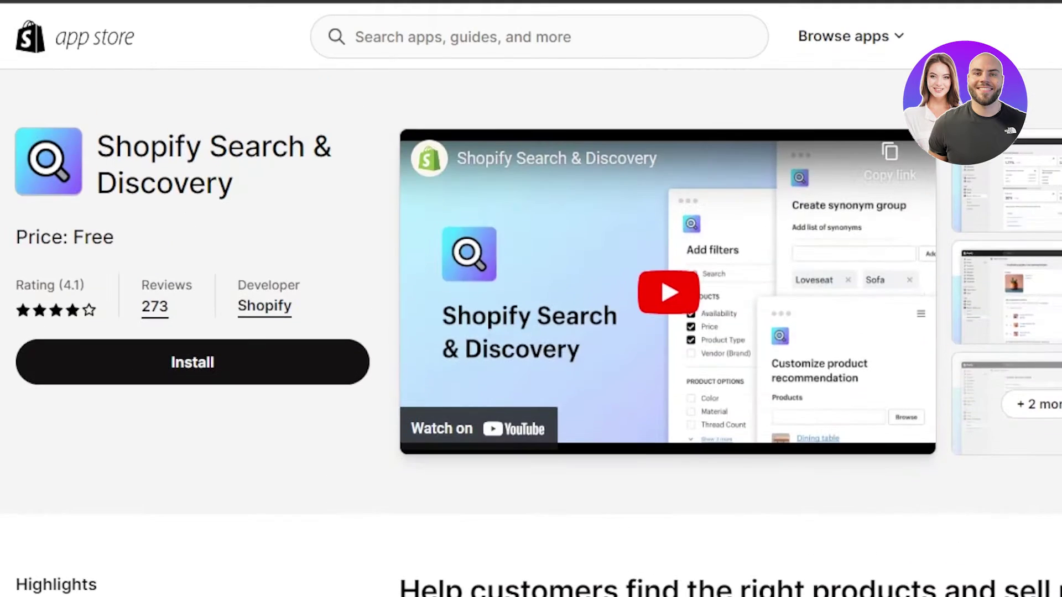
{"action": "scroll", "coordinate": [531, 332], "scroll_direction": "down", "scroll_amount": 1}
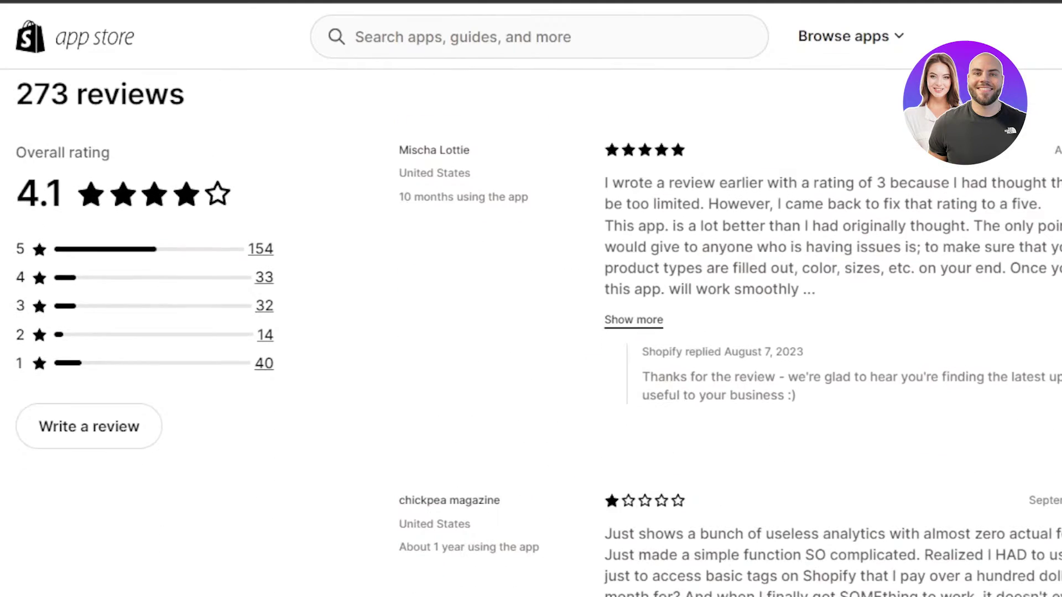
{"action": "scroll", "coordinate": [531, 332], "scroll_direction": "down", "scroll_amount": 1}
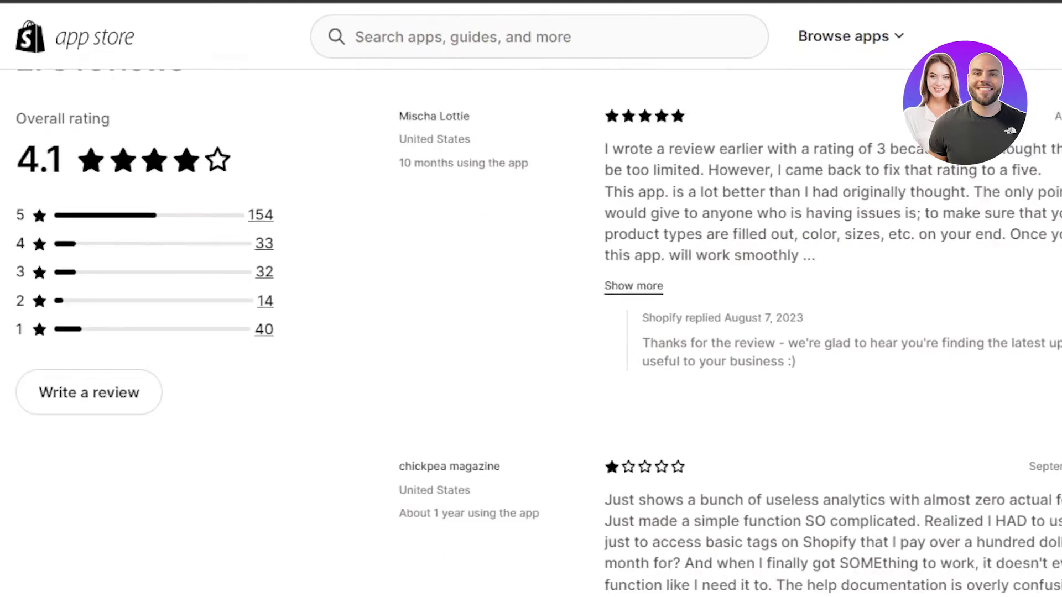
{"action": "scroll", "coordinate": [531, 332], "scroll_direction": "down", "scroll_amount": 5}
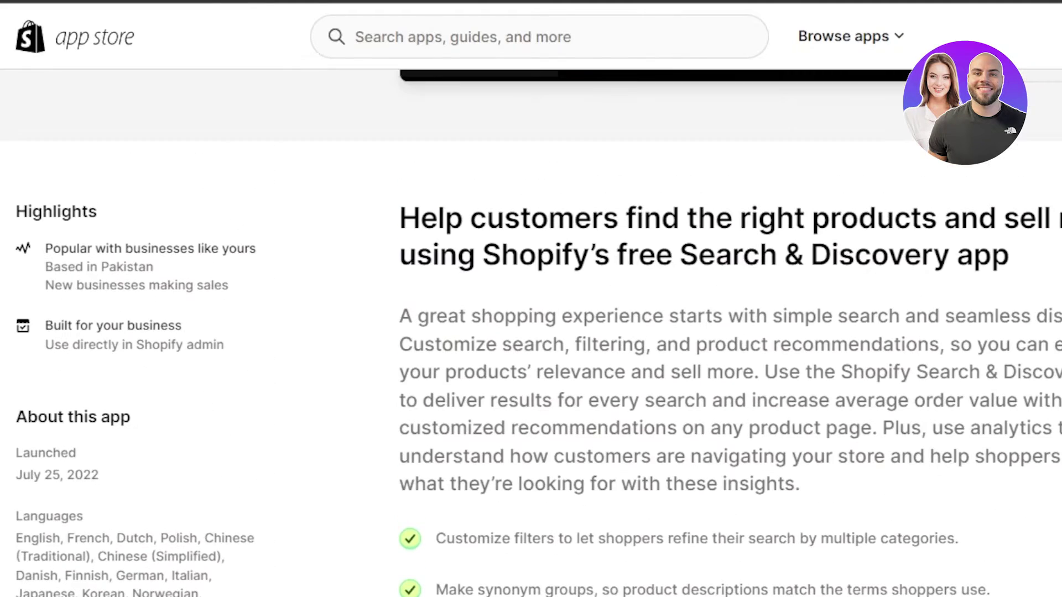
{"action": "scroll", "coordinate": [531, 332], "scroll_direction": "up", "scroll_amount": 6}
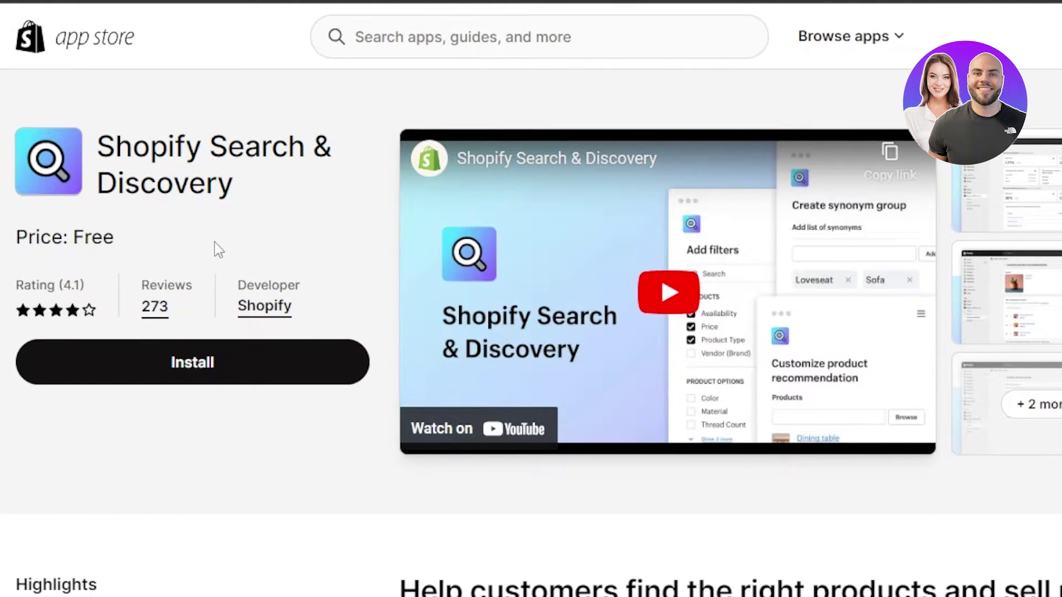
Step: Install Search & Discovery and review its home page feature overview and performance stats
{"action": "left_click", "coordinate": [211, 376]}
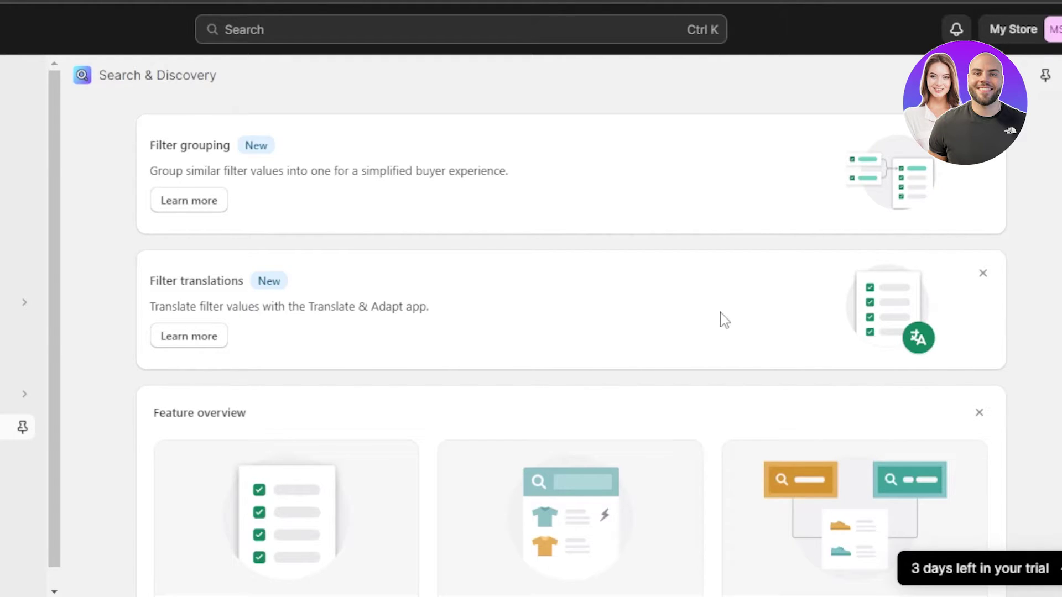
{"action": "scroll", "coordinate": [571, 347], "scroll_direction": "down", "scroll_amount": 3}
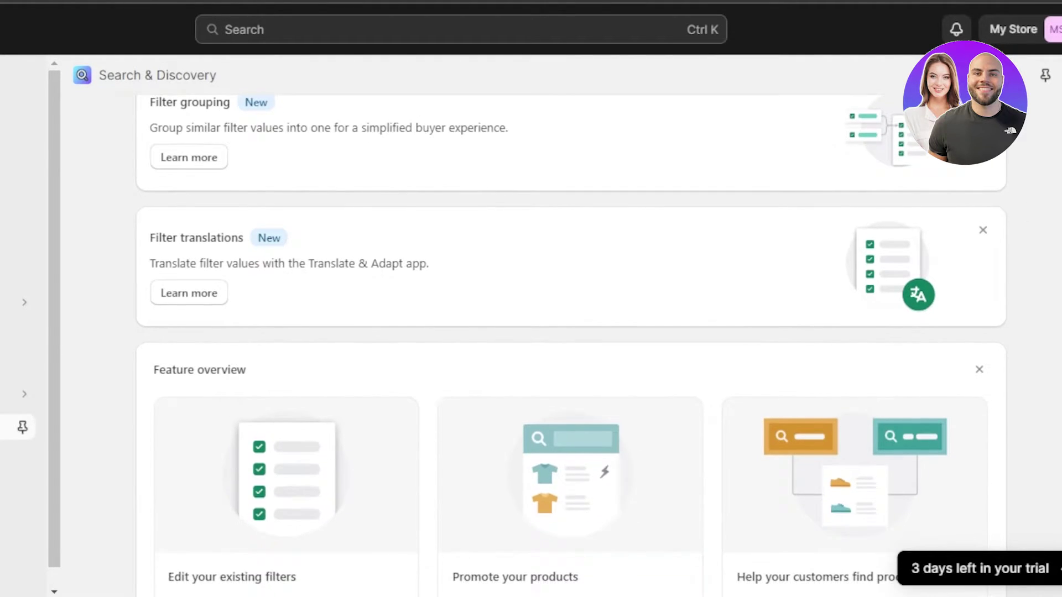
{"action": "scroll", "coordinate": [571, 347], "scroll_direction": "down", "scroll_amount": 3}
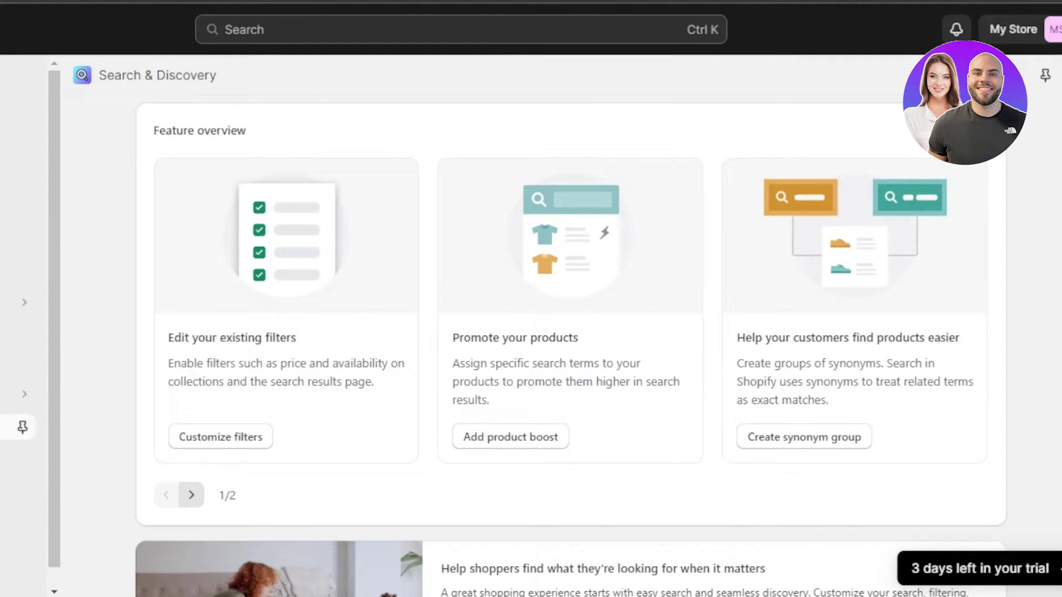
{"action": "scroll", "coordinate": [570, 346], "scroll_direction": "down", "scroll_amount": 3}
{"action": "scroll", "coordinate": [570, 345], "scroll_direction": "down", "scroll_amount": 3}
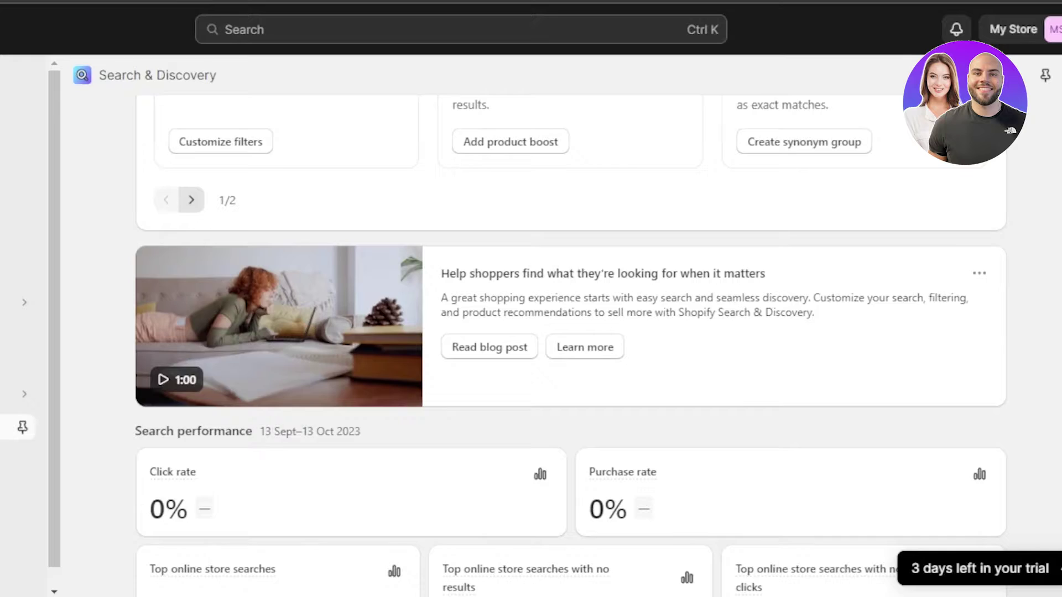
{"action": "scroll", "coordinate": [570, 345], "scroll_direction": "up", "scroll_amount": 4}
{"action": "scroll", "coordinate": [570, 347], "scroll_direction": "down", "scroll_amount": 8}
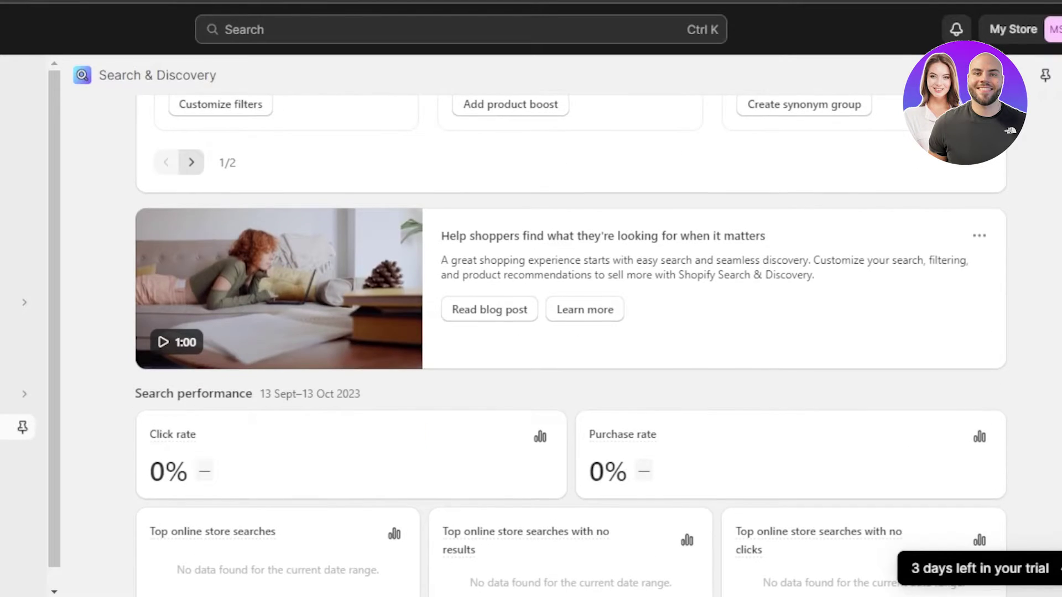
{"action": "scroll", "coordinate": [571, 345], "scroll_direction": "down", "scroll_amount": 5}
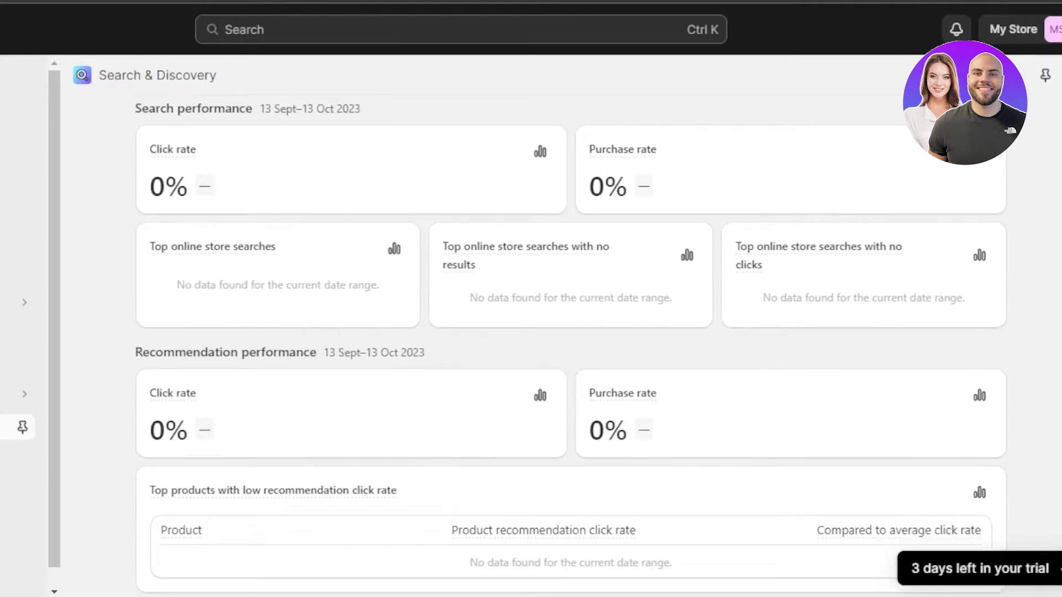
{"action": "scroll", "coordinate": [571, 345], "scroll_direction": "up", "scroll_amount": 5}
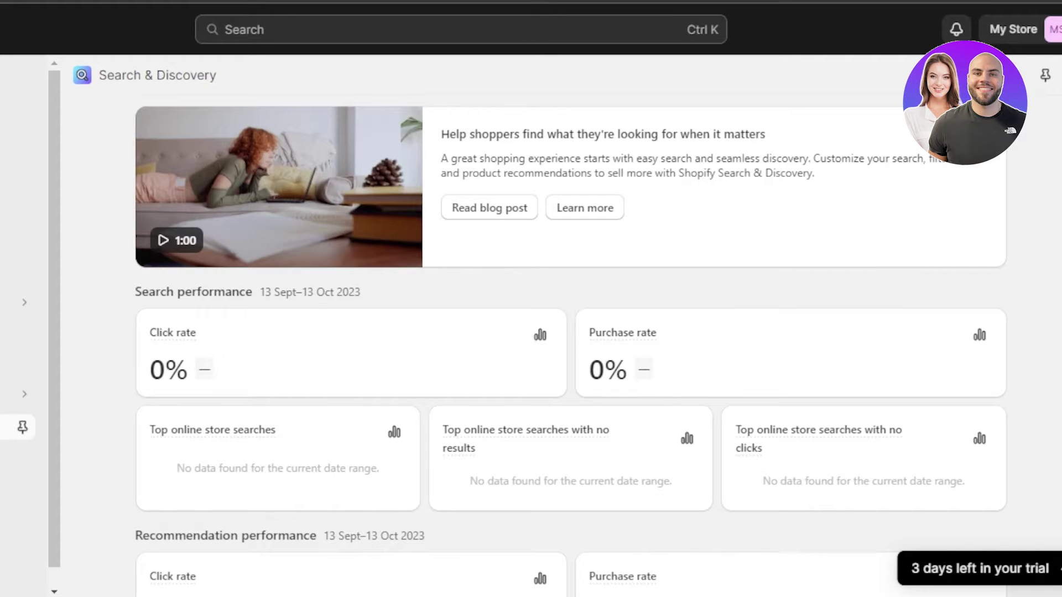
{"action": "scroll", "coordinate": [570, 343], "scroll_direction": "down", "scroll_amount": 1}
{"action": "scroll", "coordinate": [569, 343], "scroll_direction": "up", "scroll_amount": 8}
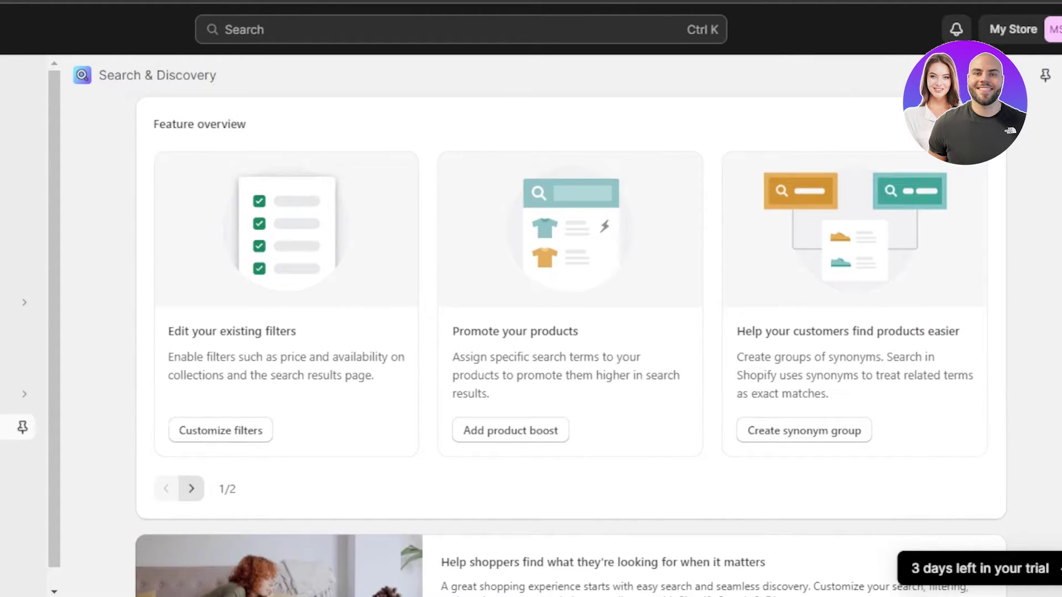
{"action": "scroll", "coordinate": [569, 343], "scroll_direction": "up", "scroll_amount": 5}
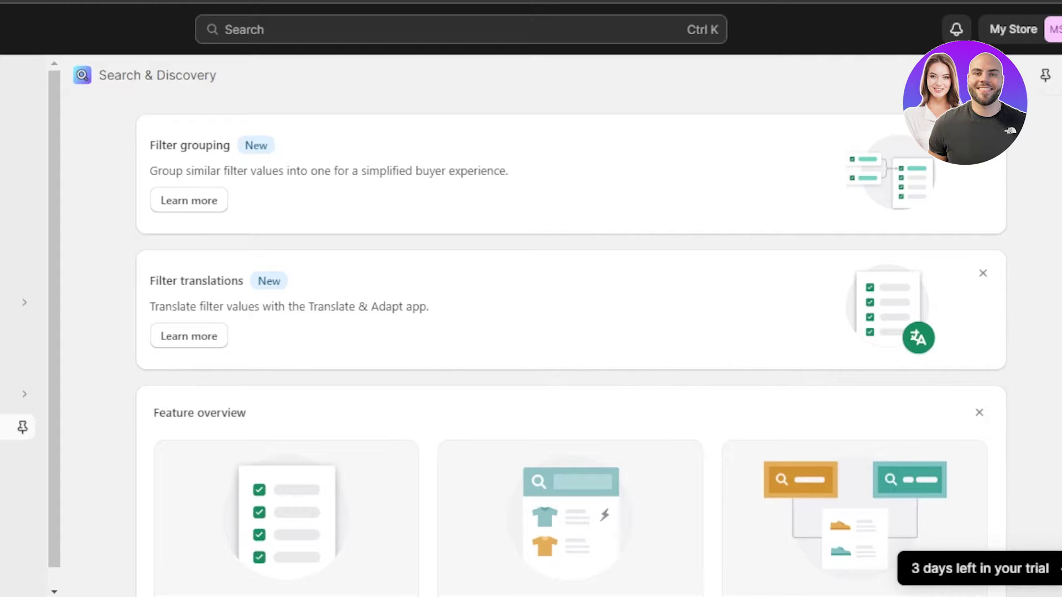
{"action": "scroll", "coordinate": [569, 343], "scroll_direction": "down", "scroll_amount": 10}
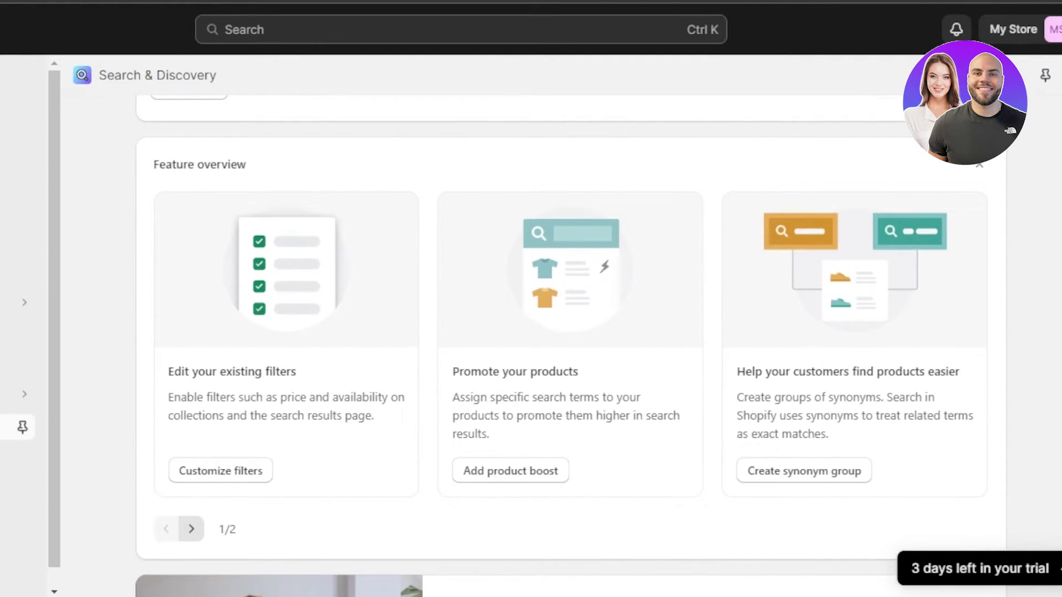
{"action": "scroll", "coordinate": [570, 343], "scroll_direction": "down", "scroll_amount": 4}
{"action": "scroll", "coordinate": [569, 343], "scroll_direction": "up", "scroll_amount": 3}
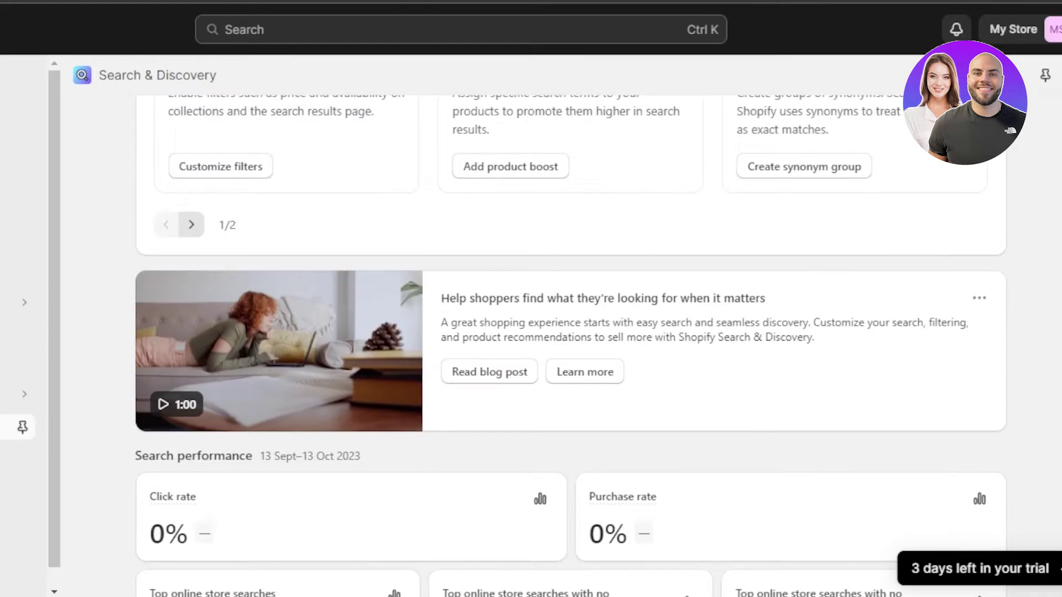
{"action": "scroll", "coordinate": [570, 342], "scroll_direction": "down", "scroll_amount": 4}
{"action": "scroll", "coordinate": [569, 343], "scroll_direction": "down", "scroll_amount": 4}
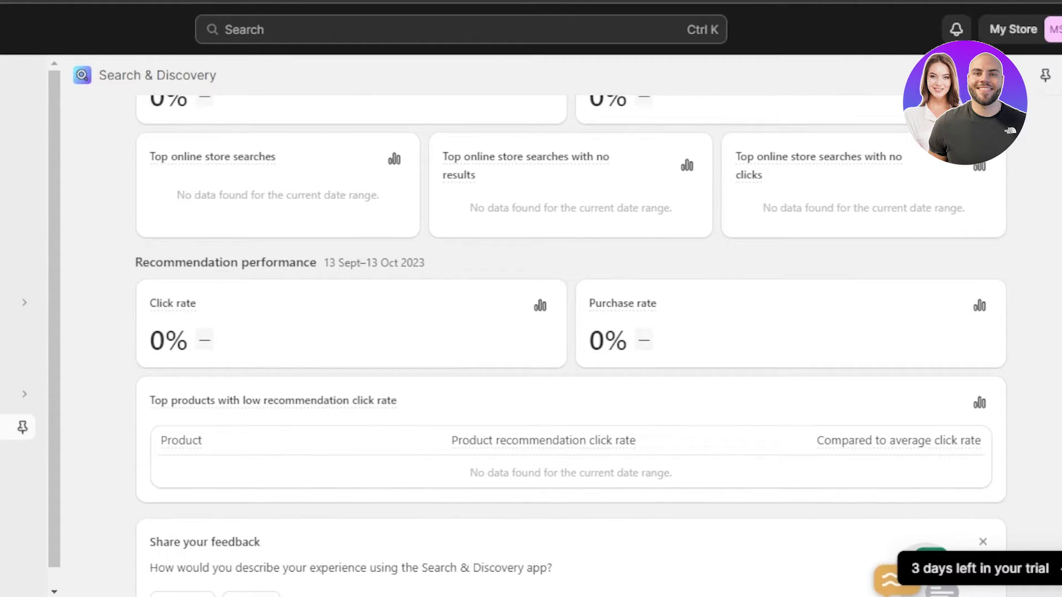
{"action": "scroll", "coordinate": [570, 343], "scroll_direction": "down", "scroll_amount": 1}
{"action": "scroll", "coordinate": [570, 343], "scroll_direction": "up", "scroll_amount": 20}
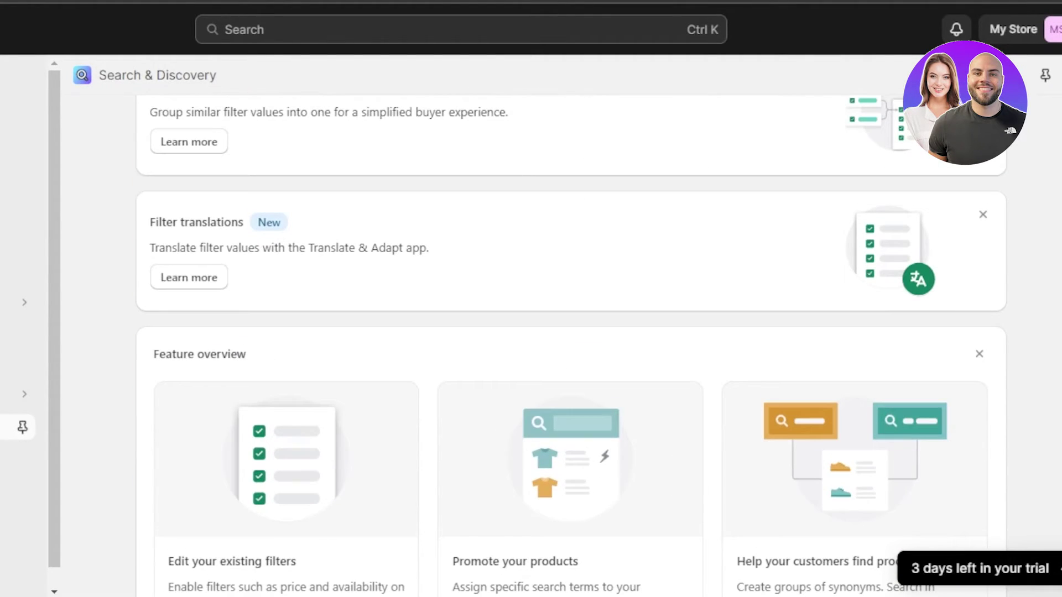
{"action": "scroll", "coordinate": [570, 343], "scroll_direction": "up", "scroll_amount": 1}
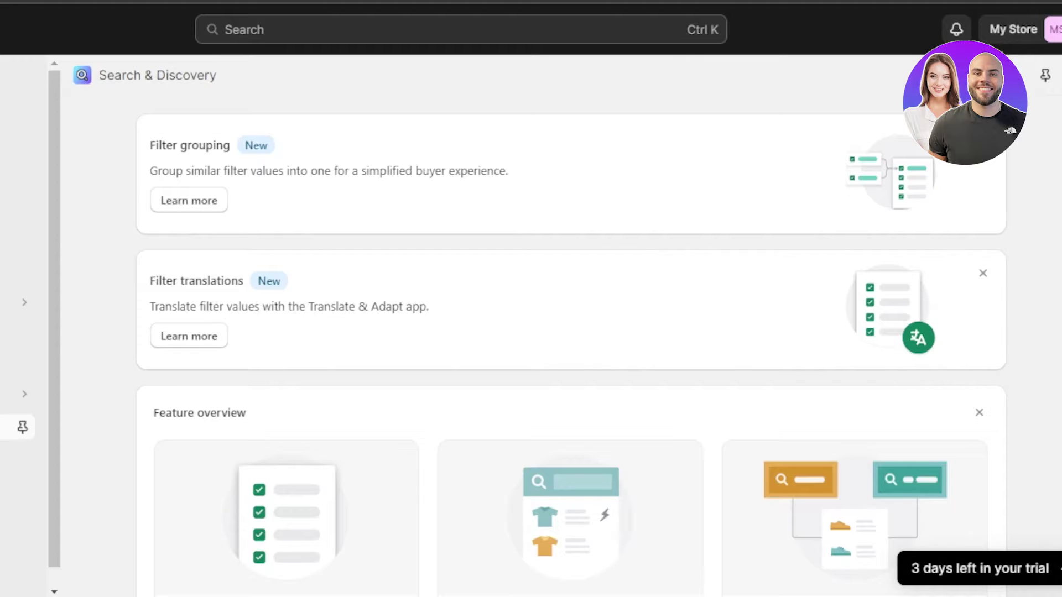
{"action": "scroll", "coordinate": [569, 342], "scroll_direction": "down", "scroll_amount": 12}
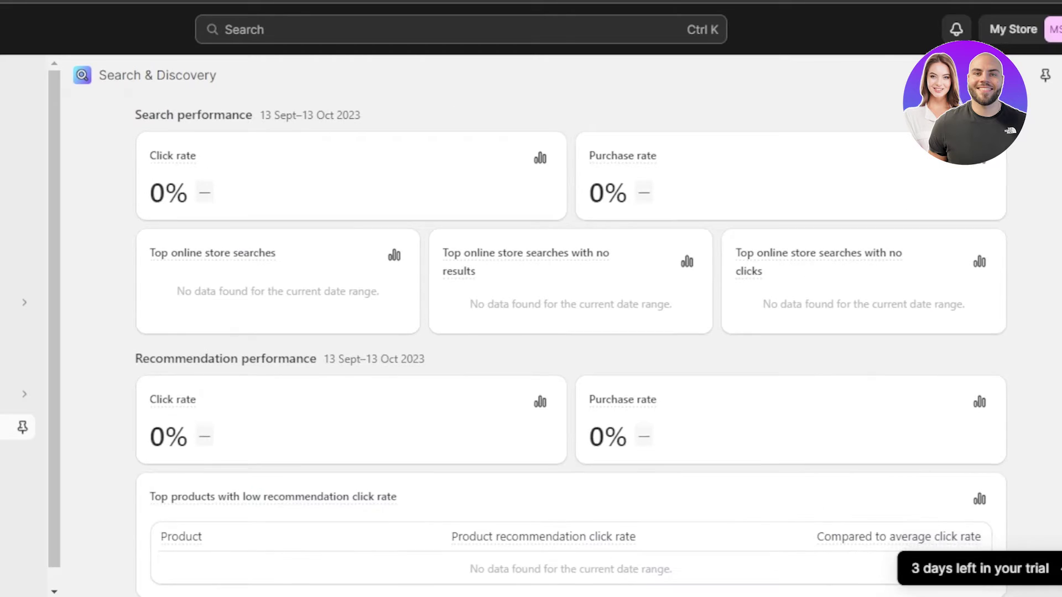
{"action": "scroll", "coordinate": [569, 343], "scroll_direction": "up", "scroll_amount": 5}
{"action": "scroll", "coordinate": [570, 342], "scroll_direction": "up", "scroll_amount": 8}
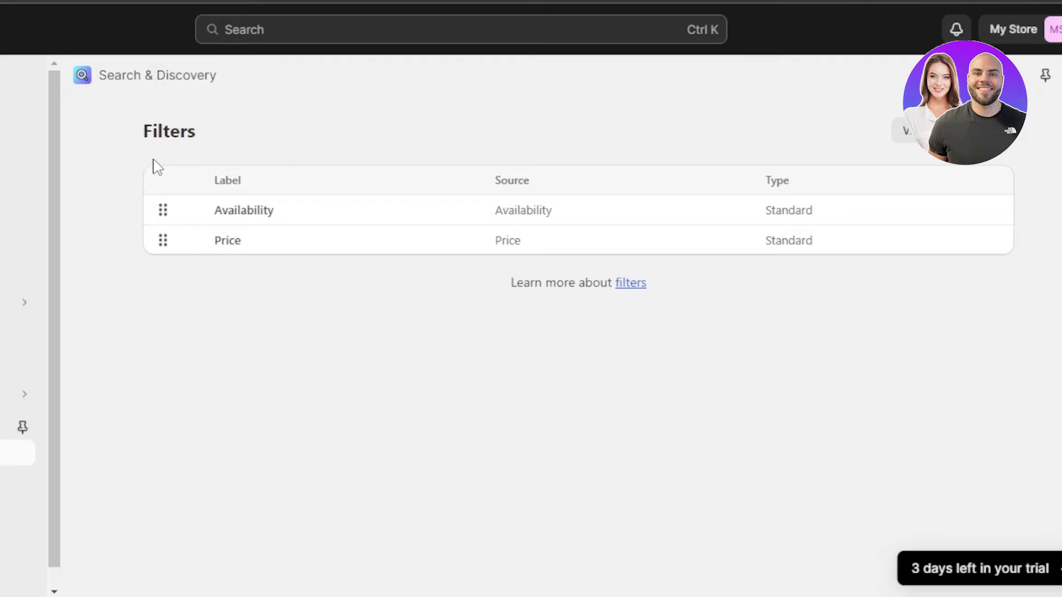
Step: Add a filter sourced from product Tags, labelled 'tags', and save it
{"action": "left_click", "coordinate": [910, 130]}
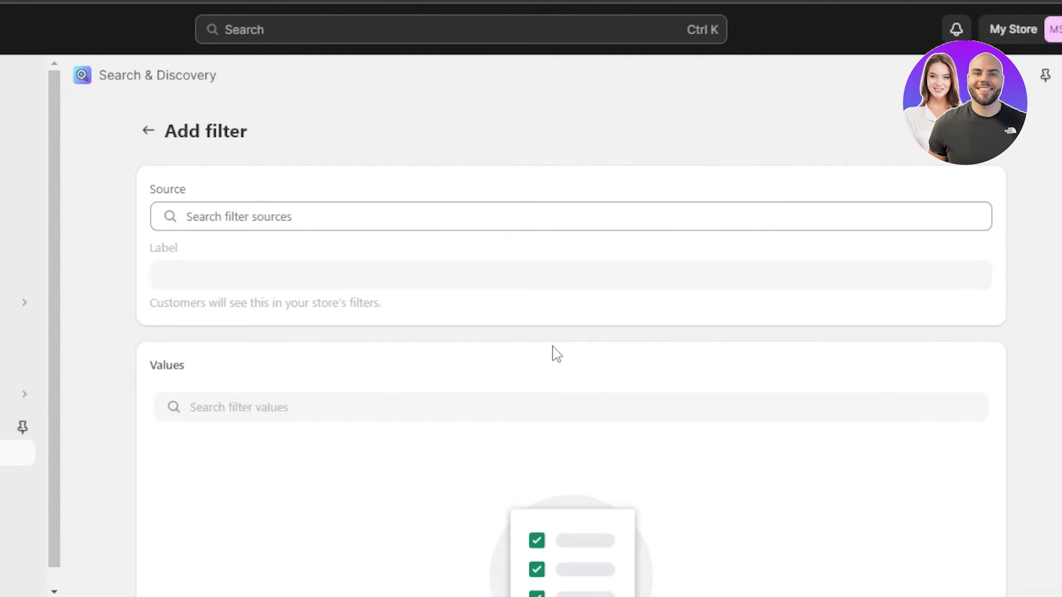
{"action": "left_click", "coordinate": [235, 219]}
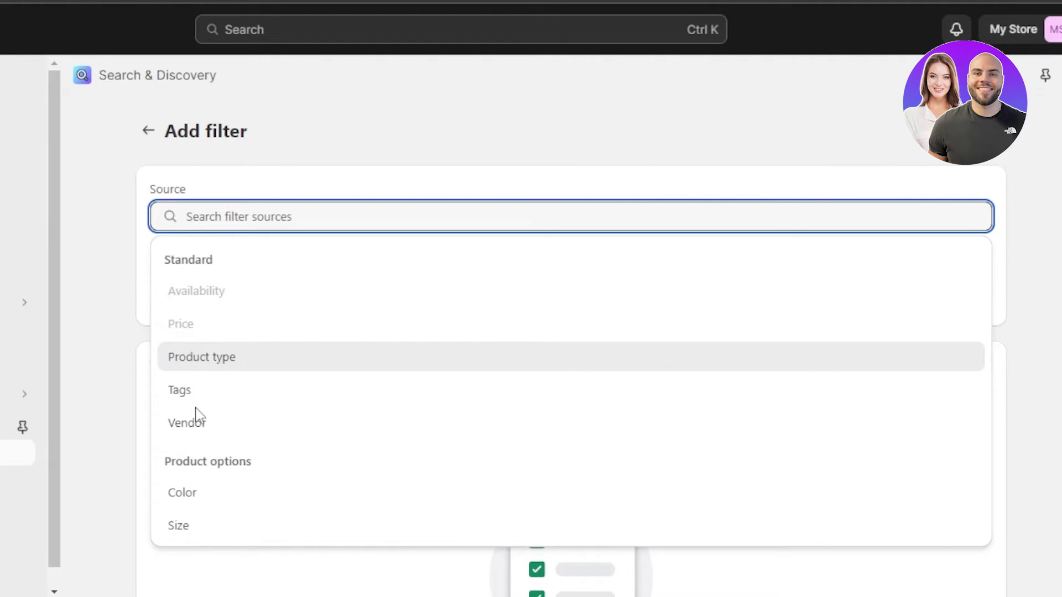
{"action": "left_click", "coordinate": [189, 390]}
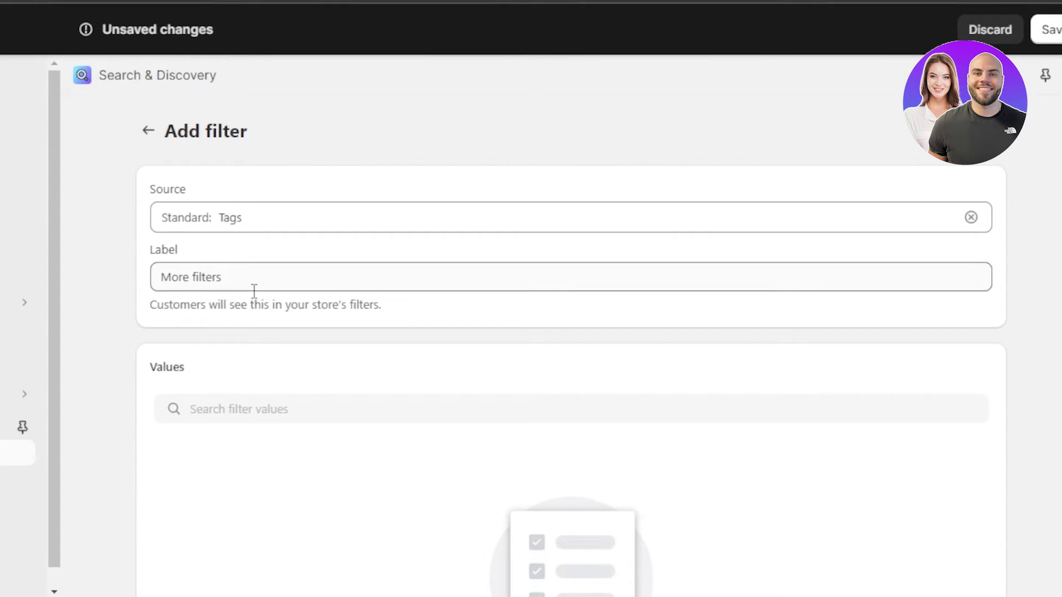
{"action": "left_click", "coordinate": [272, 280]}
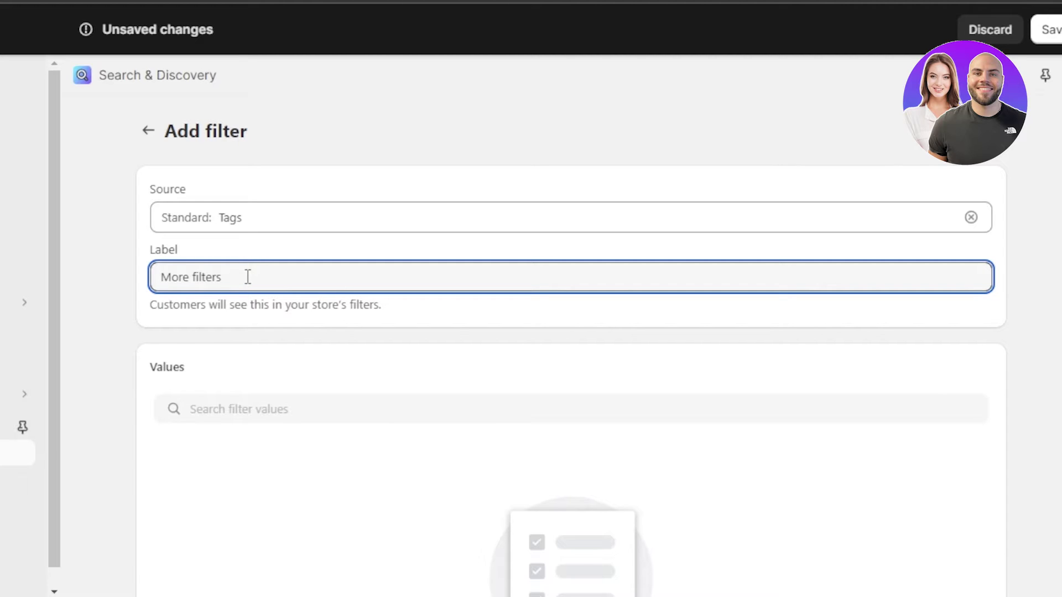
{"action": "key", "text": "BackSpace"}
{"action": "key", "text": "BackSpace"}
{"action": "key", "text": "BackSpace"}
{"action": "key", "text": "BackSpace"}
{"action": "key", "text": "BackSpace"}
{"action": "key", "text": "BackSpace"}
{"action": "key", "text": "BackSpace"}
{"action": "key", "text": "BackSpace"}
{"action": "key", "text": "BackSpace"}
{"action": "key", "text": "BackSpace"}
{"action": "key", "text": "BackSpace"}
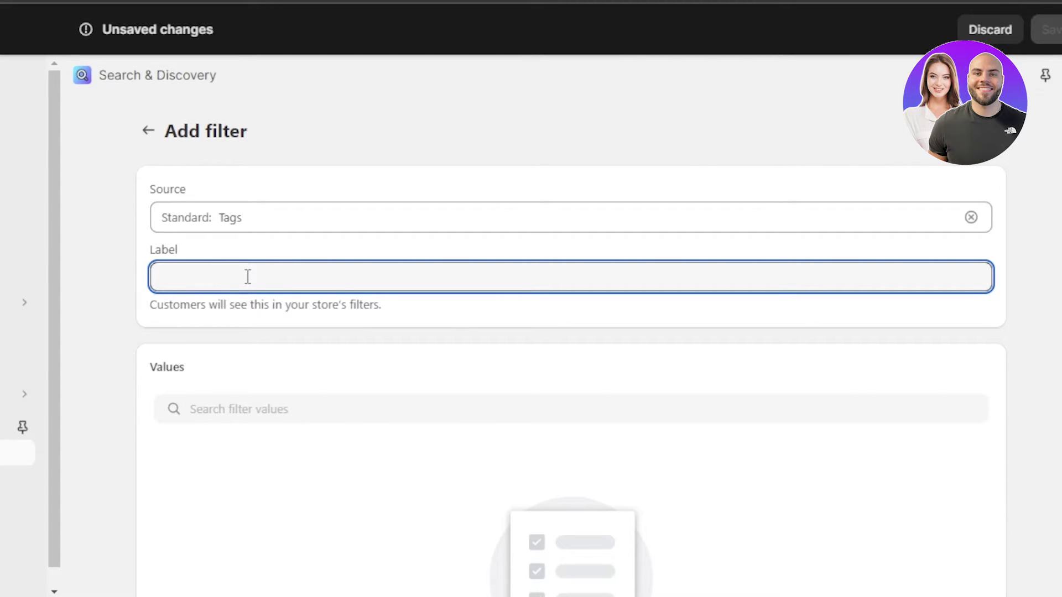
{"action": "type", "text": "tags"}
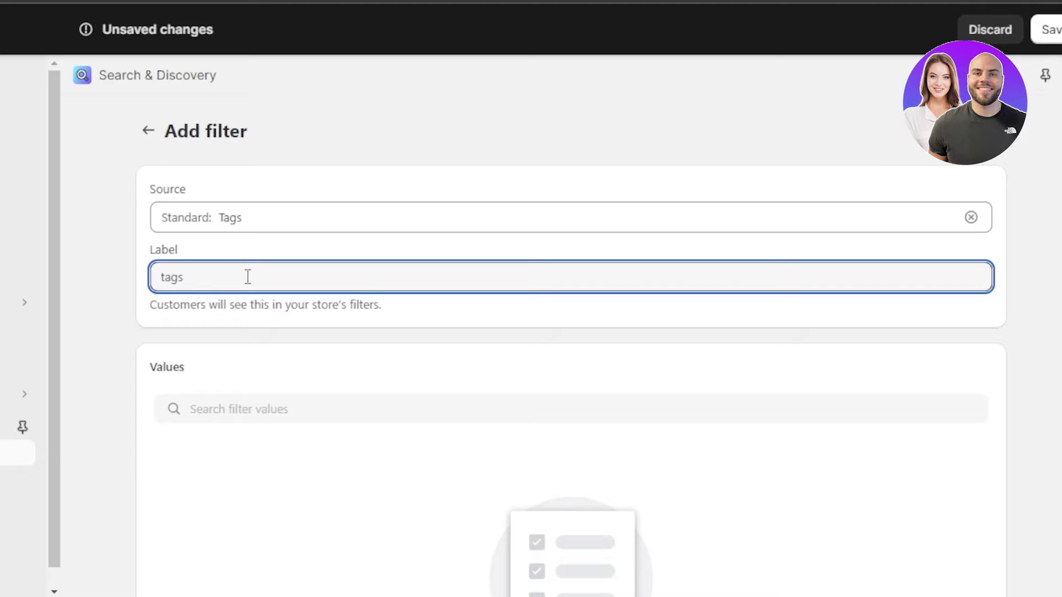
{"action": "scroll", "coordinate": [846, 319], "scroll_direction": "down", "scroll_amount": 4}
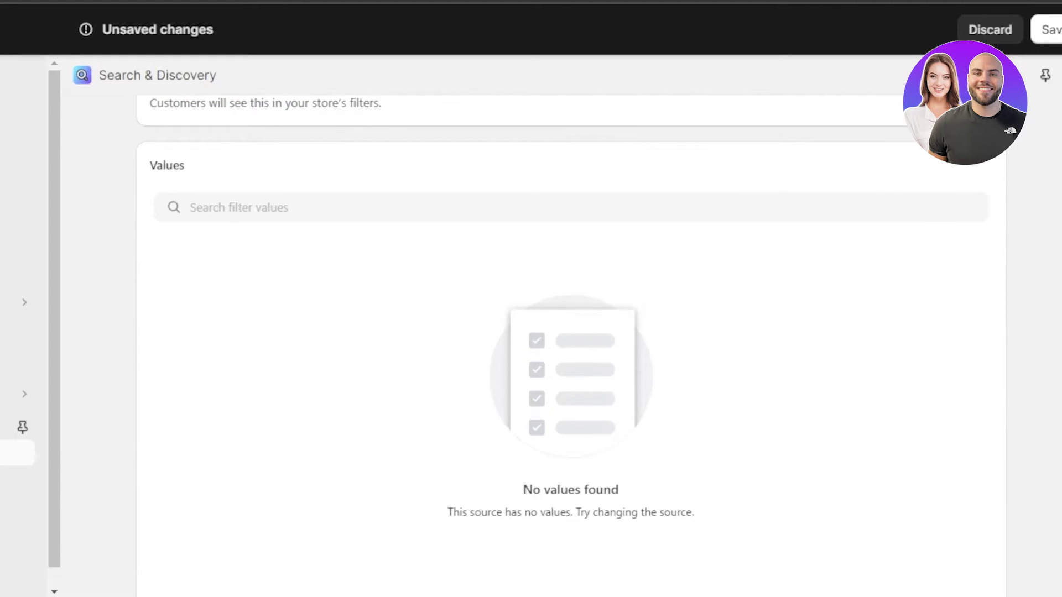
{"action": "scroll", "coordinate": [846, 319], "scroll_direction": "up", "scroll_amount": 4}
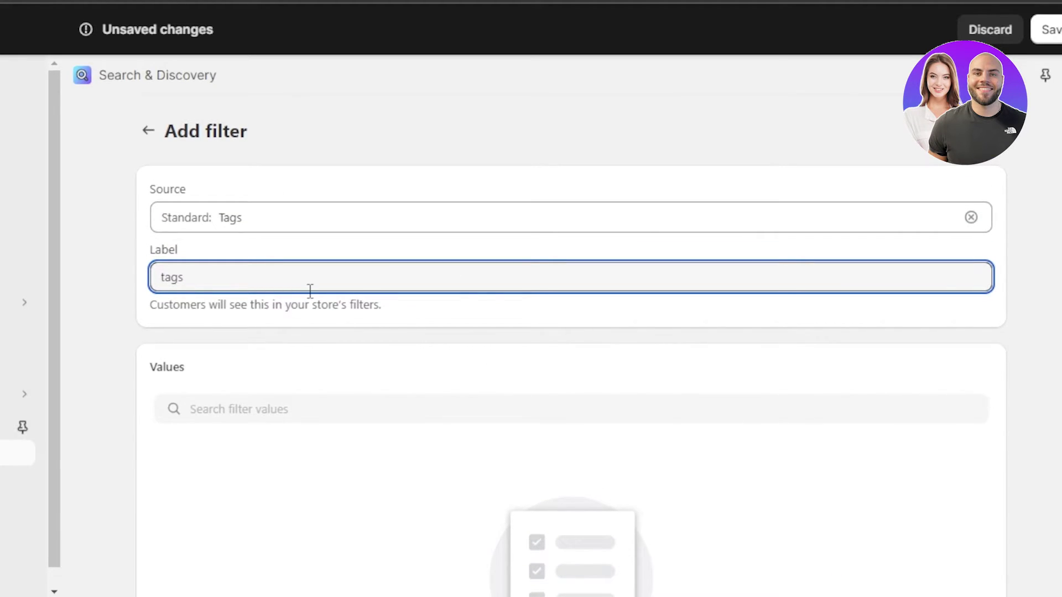
{"action": "key", "text": "ctrl+s"}
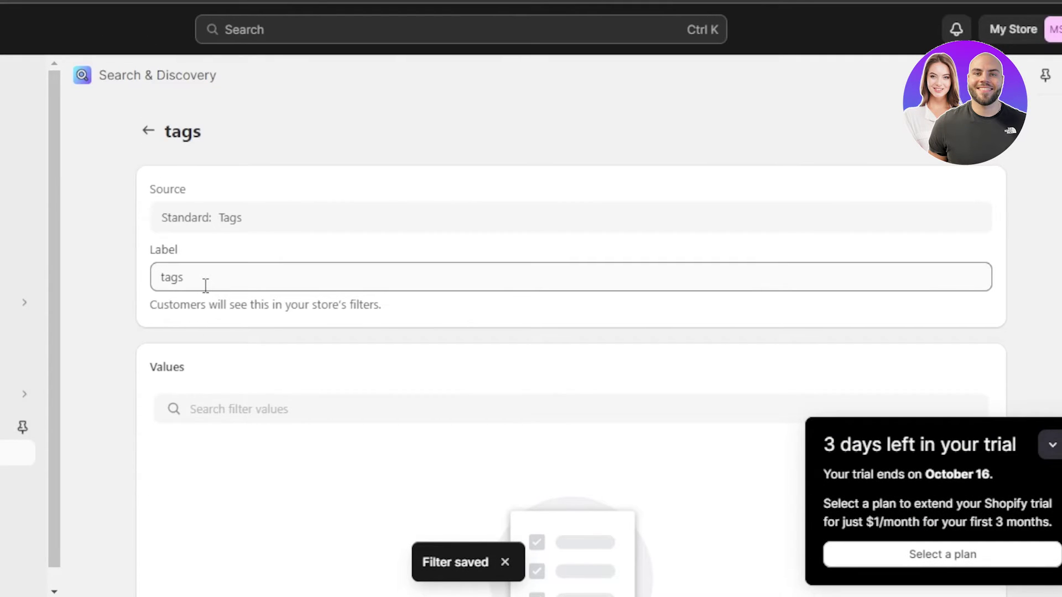
Step: Start a new filter using the Size product option, keeping the label 'Size'
{"action": "left_click", "coordinate": [148, 131]}
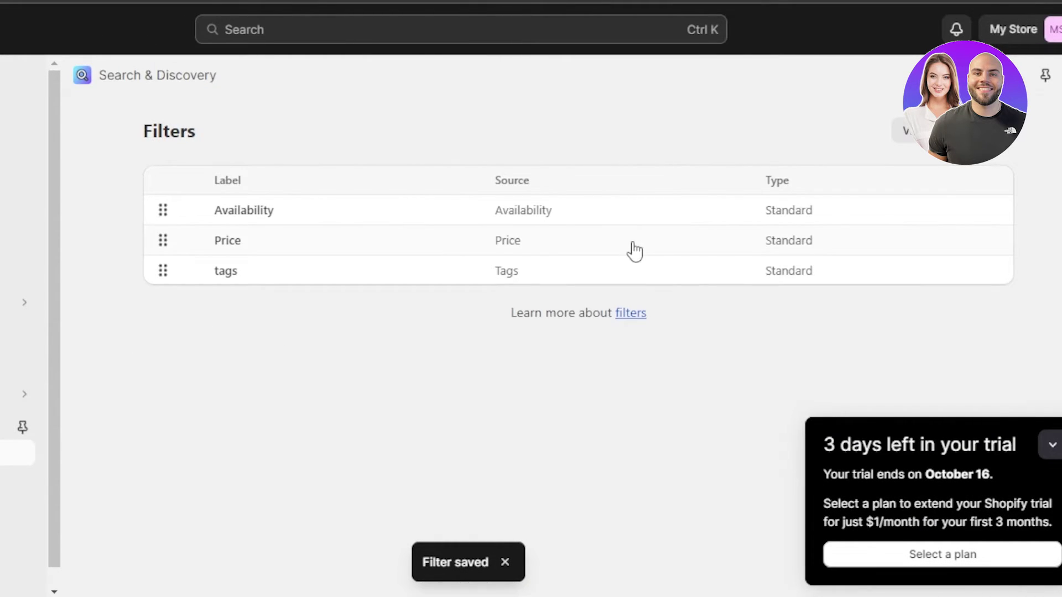
{"action": "left_click", "coordinate": [982, 131]}
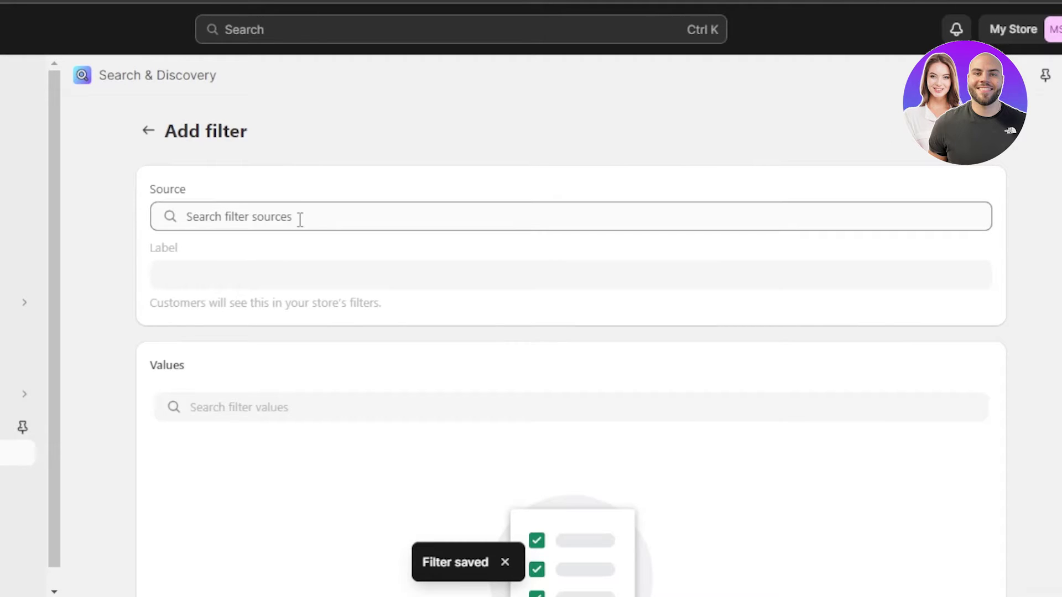
{"action": "left_click", "coordinate": [299, 220]}
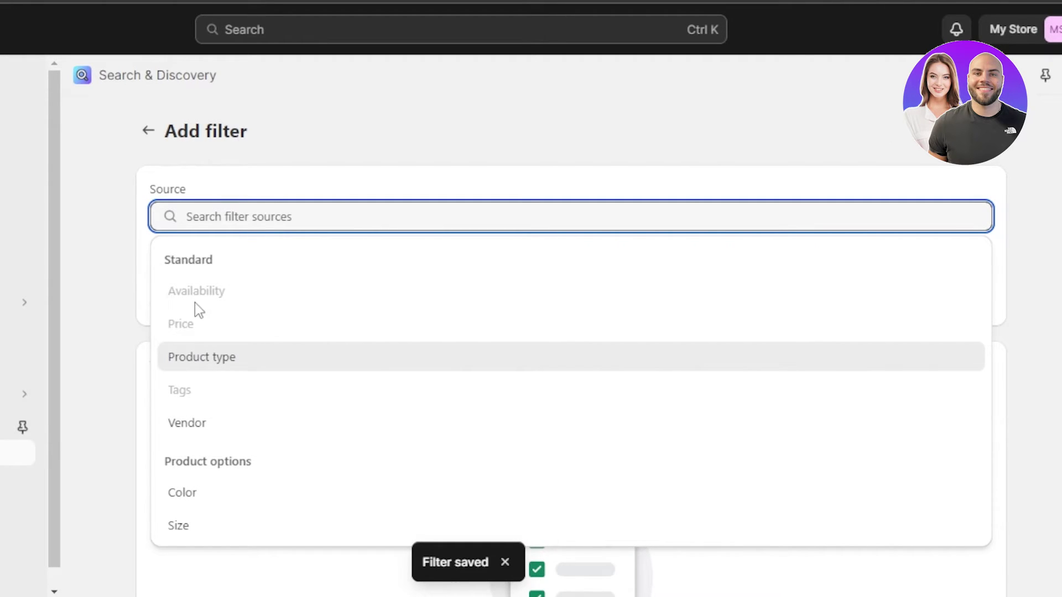
{"action": "left_click", "coordinate": [180, 528]}
{"action": "left_click", "coordinate": [211, 265]}
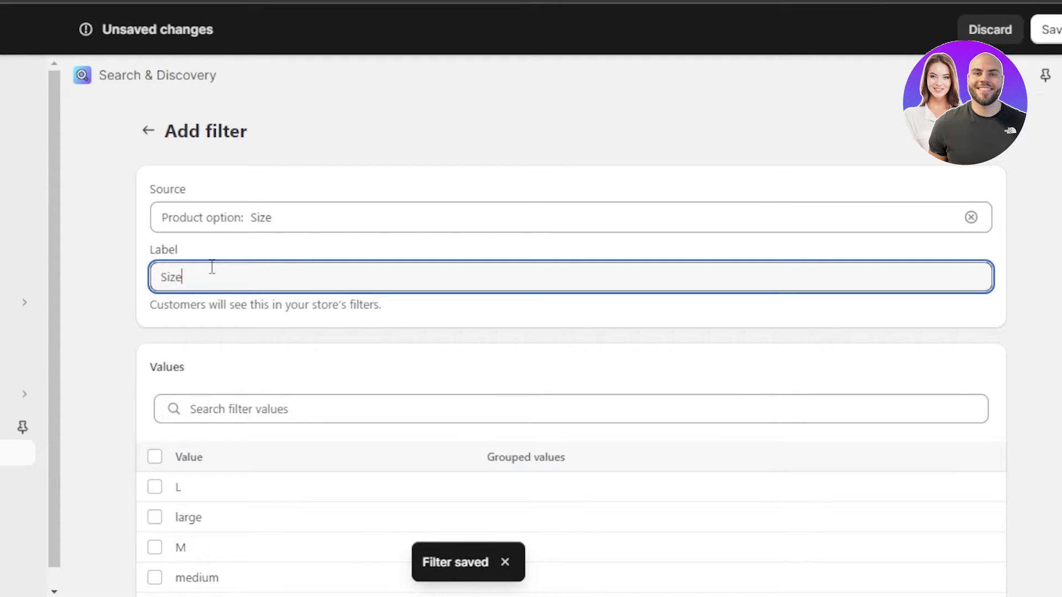
Step: Include the size values L through XXL and save the Size filter
{"action": "scroll", "coordinate": [926, 253], "scroll_direction": "down", "scroll_amount": 4}
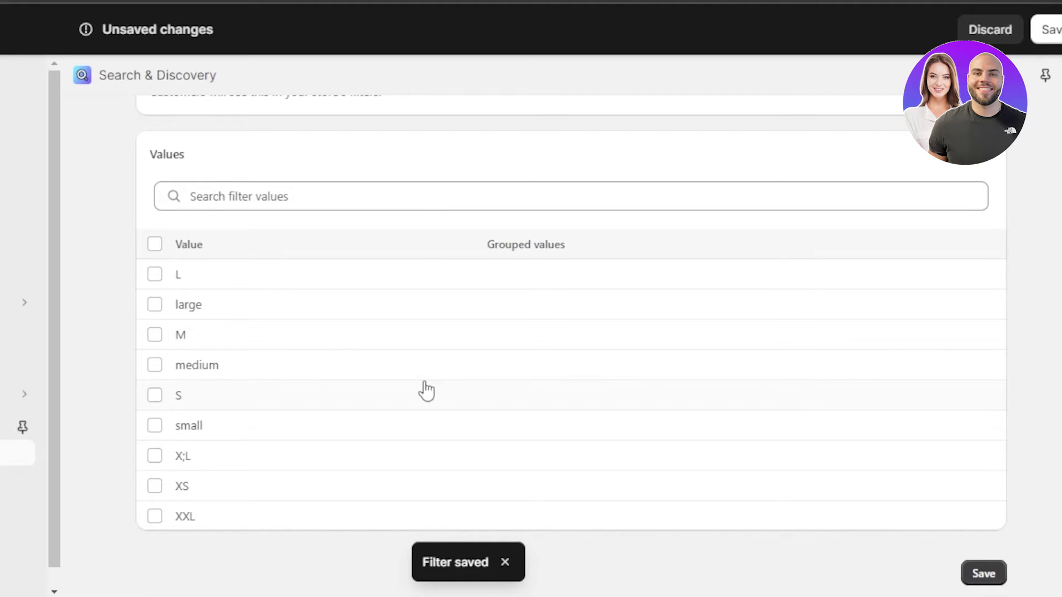
{"action": "left_click", "coordinate": [155, 279]}
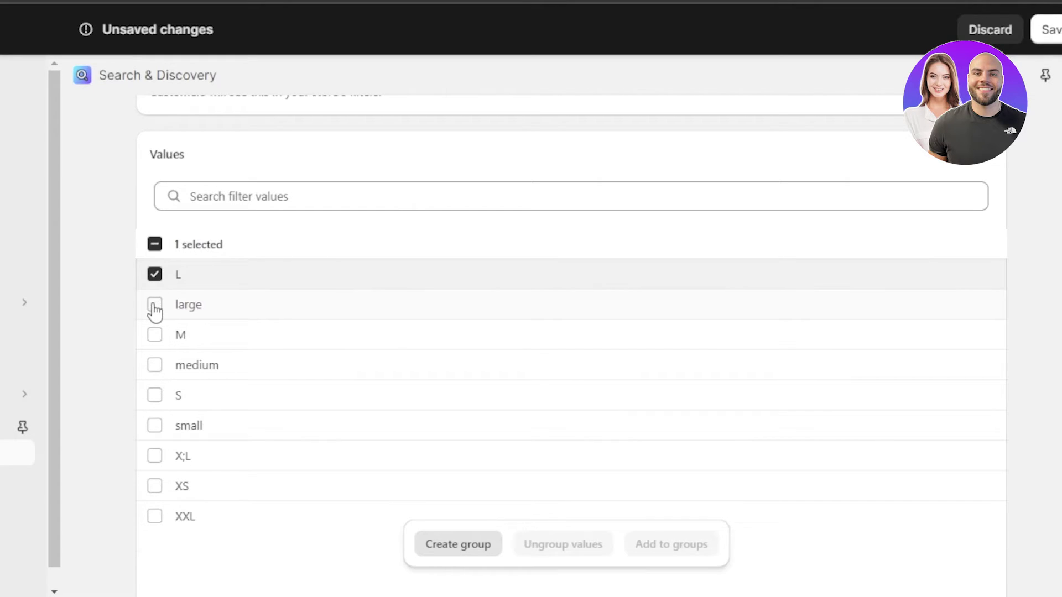
{"action": "left_click", "coordinate": [154, 308]}
{"action": "left_click", "coordinate": [155, 337]}
{"action": "left_click", "coordinate": [155, 366]}
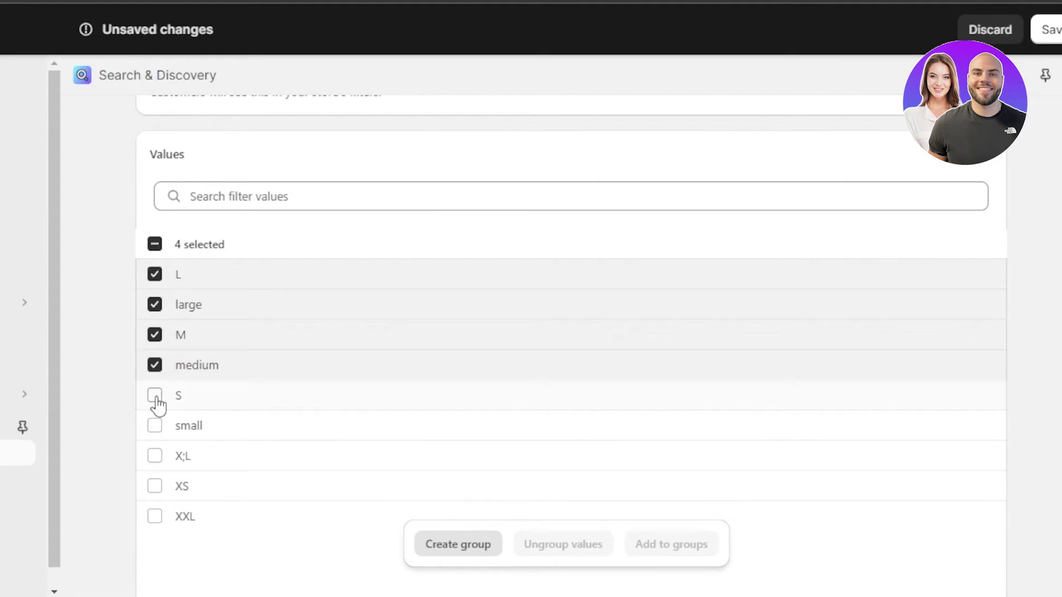
{"action": "left_click", "coordinate": [155, 396]}
{"action": "left_click", "coordinate": [155, 426]}
{"action": "left_click", "coordinate": [559, 484], "text": "shift"}
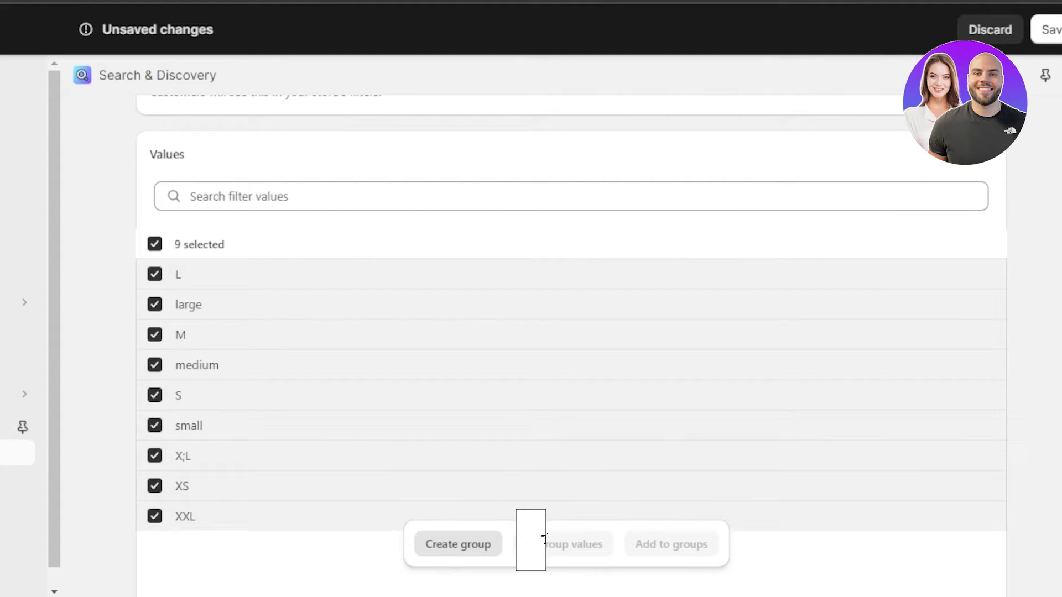
{"action": "scroll", "coordinate": [570, 331], "scroll_direction": "up", "scroll_amount": 4}
{"action": "scroll", "coordinate": [569, 331], "scroll_direction": "down", "scroll_amount": 5}
{"action": "scroll", "coordinate": [570, 332], "scroll_direction": "up", "scroll_amount": 1}
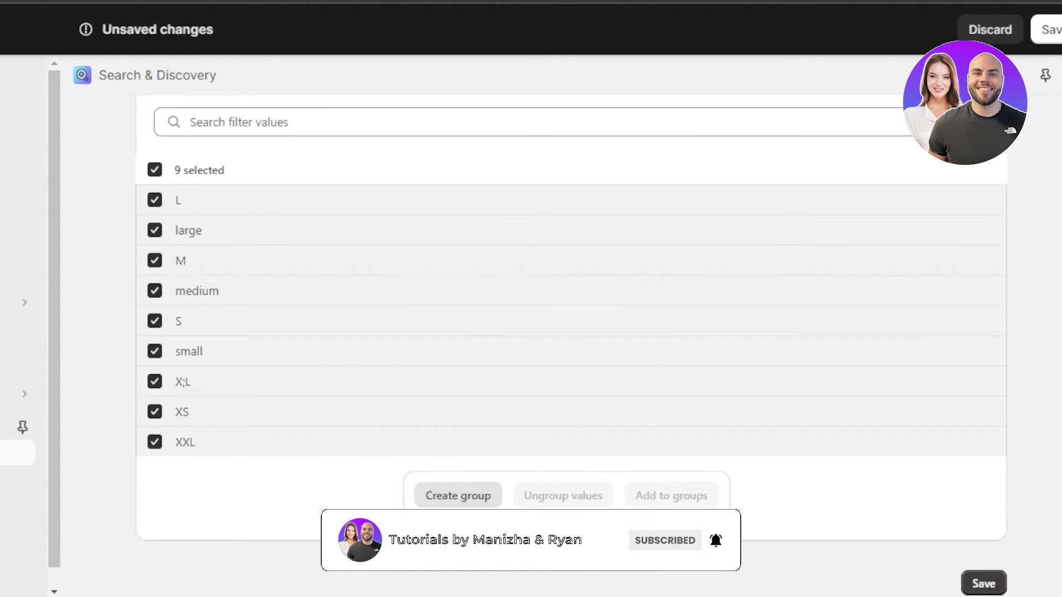
{"action": "scroll", "coordinate": [989, 533], "scroll_direction": "down", "scroll_amount": 1}
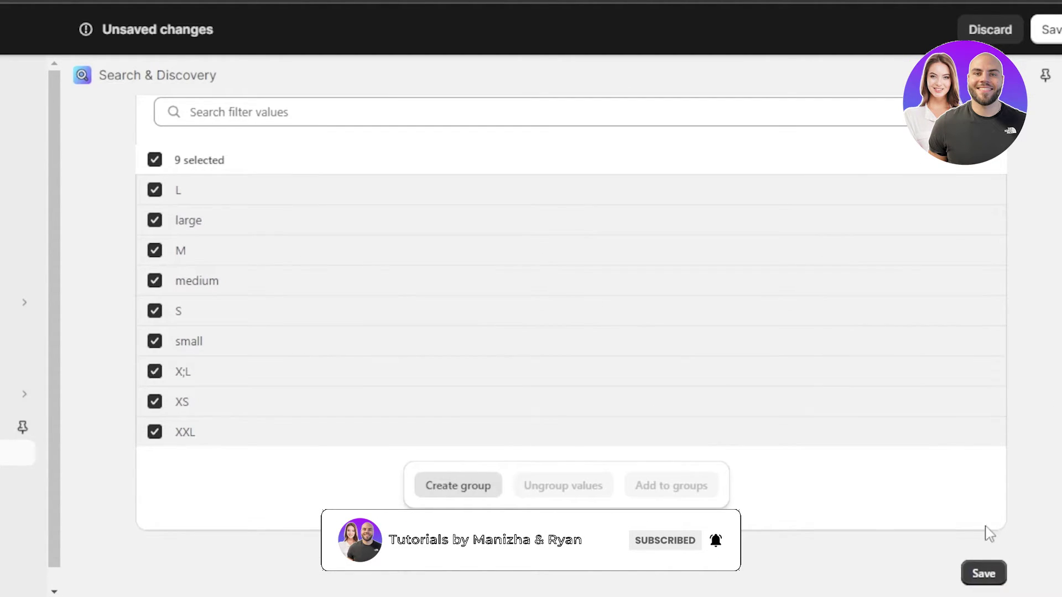
{"action": "left_click", "coordinate": [983, 575]}
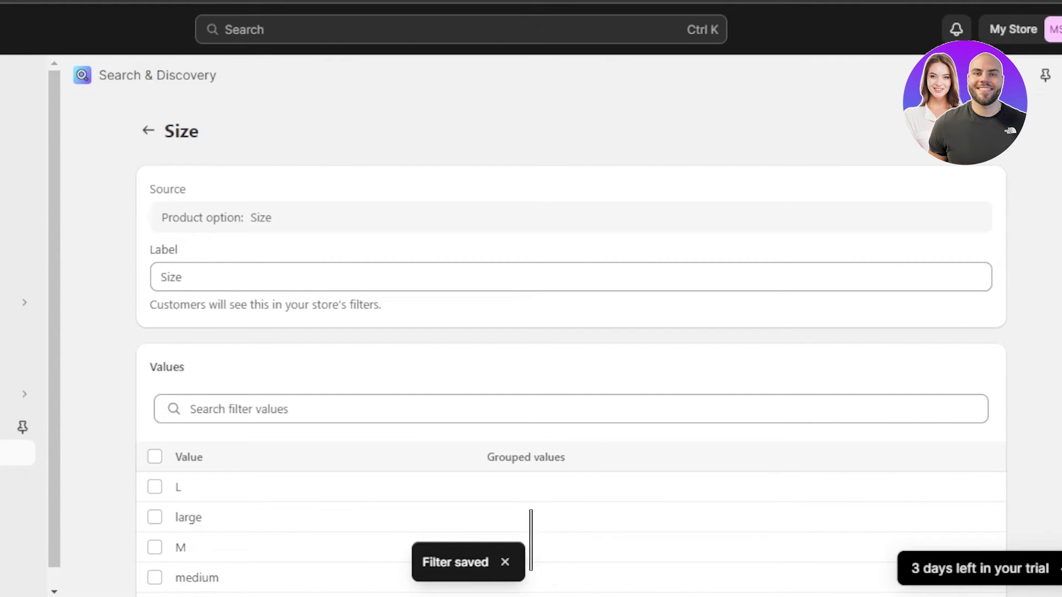
{"action": "scroll", "coordinate": [1052, 453], "scroll_direction": "down", "scroll_amount": 4}
{"action": "scroll", "coordinate": [581, 236], "scroll_direction": "up", "scroll_amount": 5}
Step: Try the Availability and Size filter dropdowns on the storefront Products page
{"action": "left_click", "coordinate": [148, 131]}
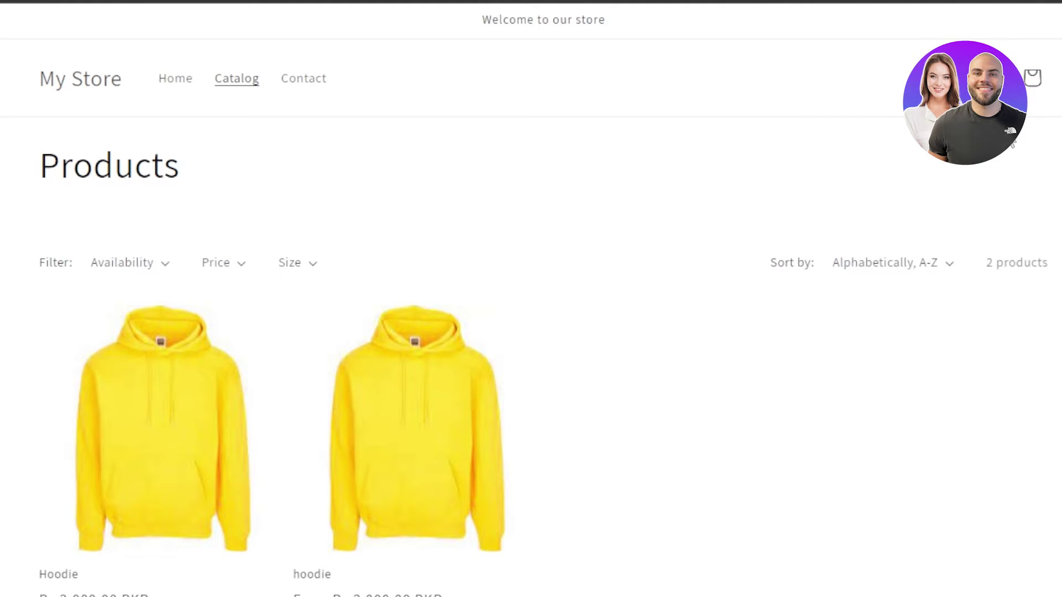
{"action": "scroll", "coordinate": [575, 318], "scroll_direction": "down", "scroll_amount": 6}
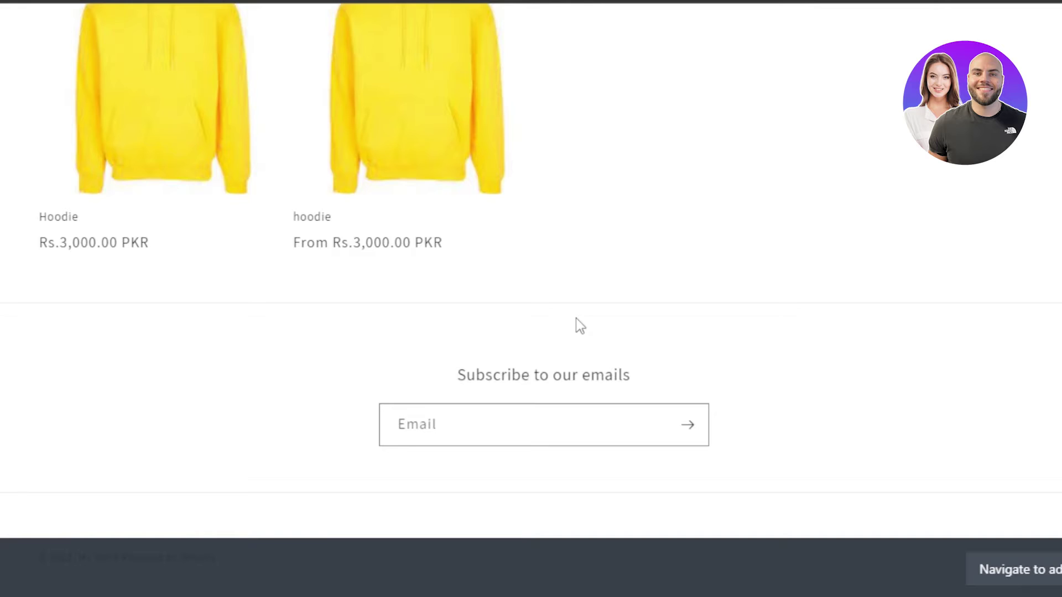
{"action": "scroll", "coordinate": [531, 298], "scroll_direction": "up", "scroll_amount": 6}
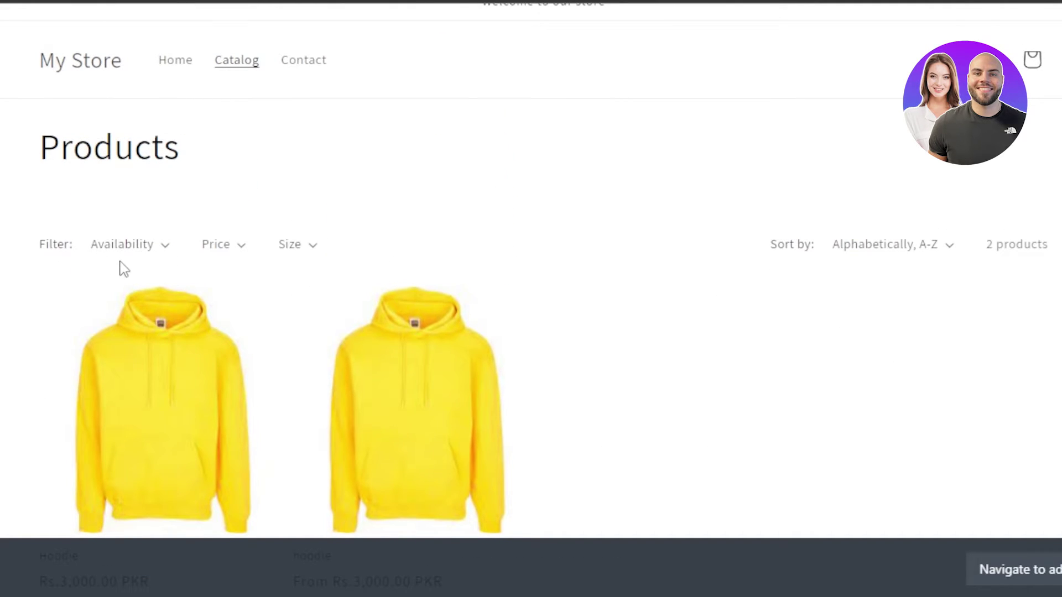
{"action": "left_click", "coordinate": [151, 248]}
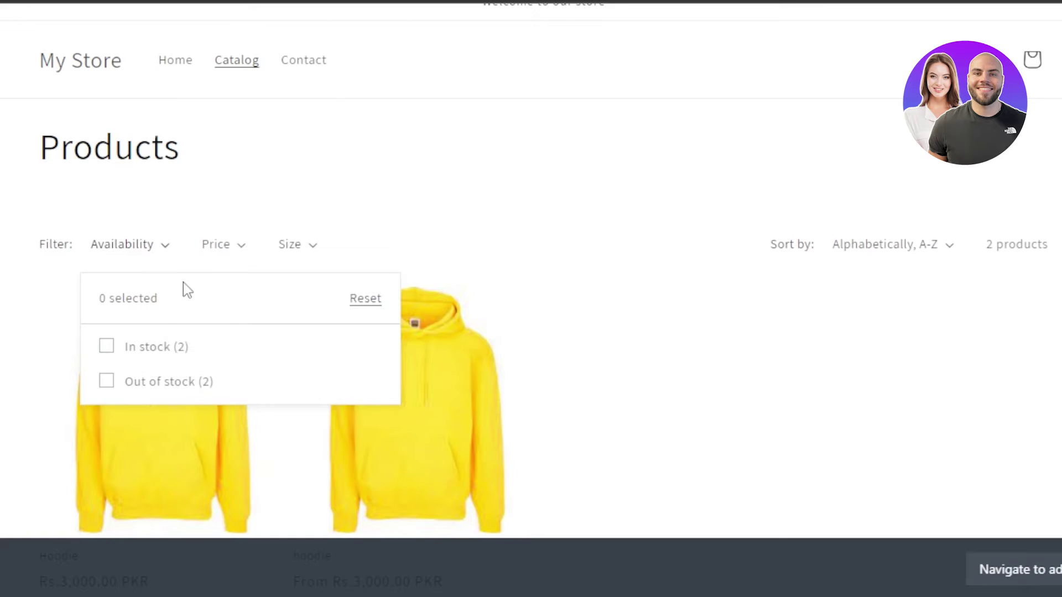
{"action": "left_click", "coordinate": [312, 248]}
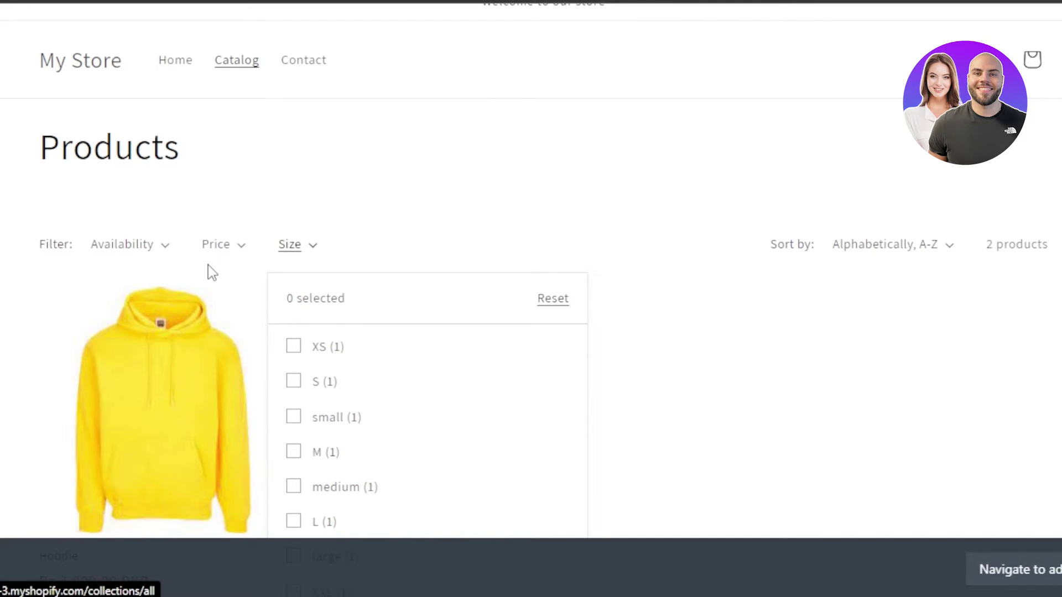
{"action": "left_click", "coordinate": [531, 146]}
{"action": "scroll", "coordinate": [109, 242], "scroll_direction": "down", "scroll_amount": 4}
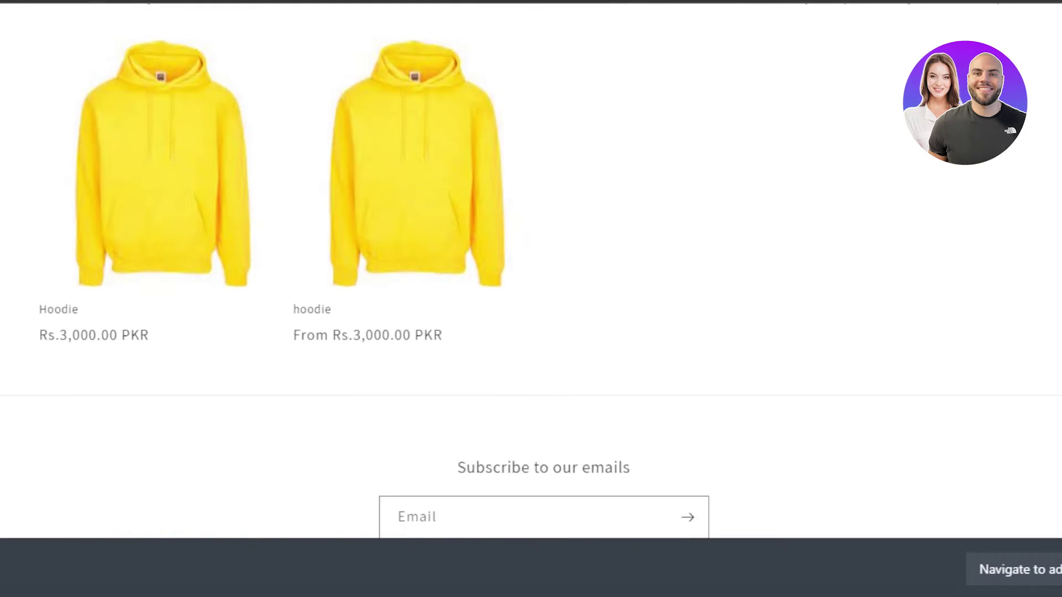
{"action": "scroll", "coordinate": [109, 243], "scroll_direction": "up", "scroll_amount": 5}
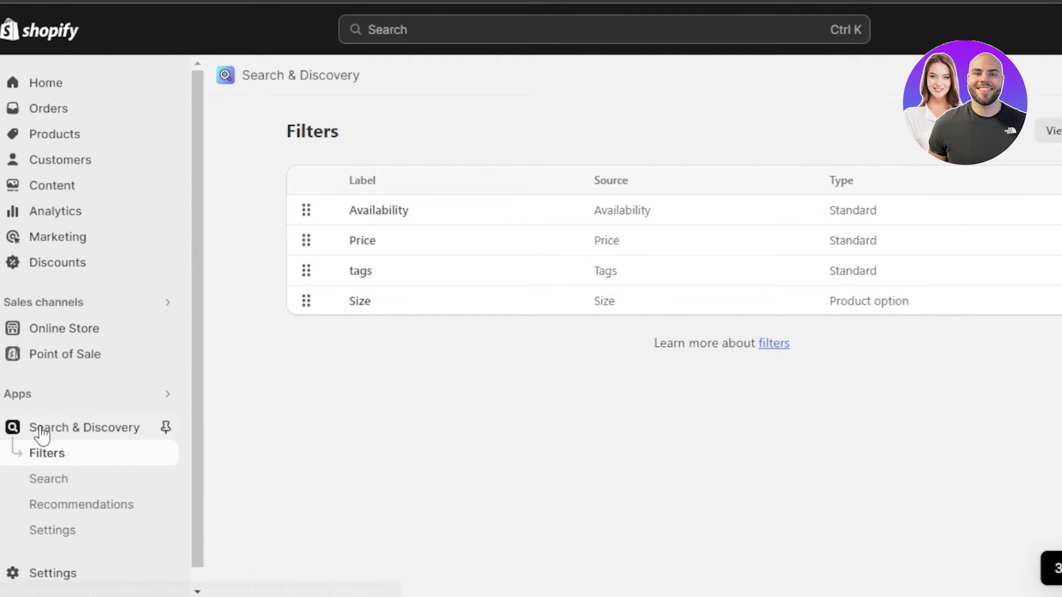
Step: Draft a new product boost with 'hoodie' as its search term
{"action": "left_click", "coordinate": [67, 491]}
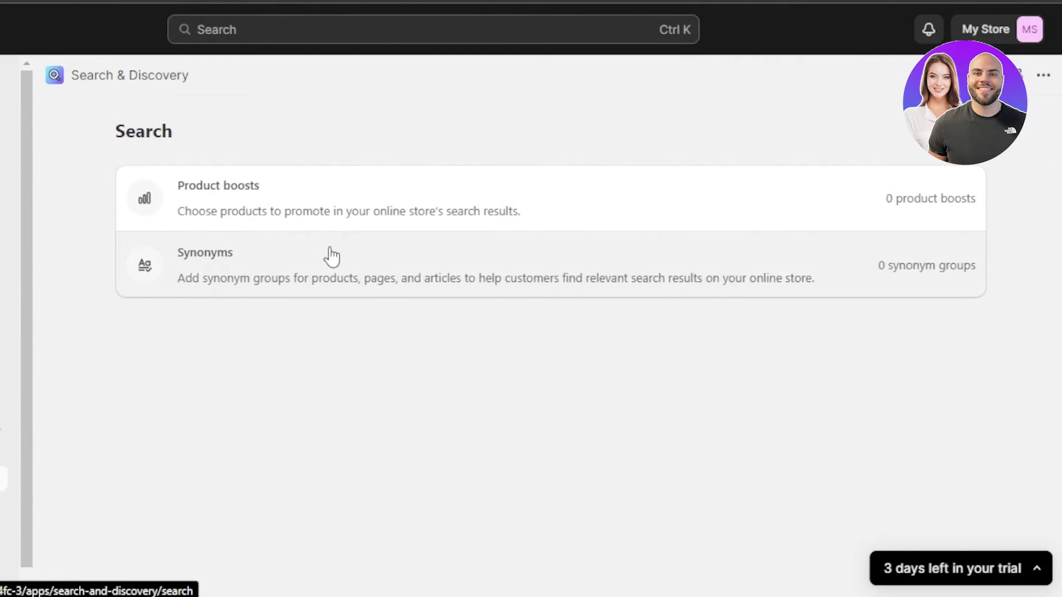
{"action": "left_click", "coordinate": [441, 227]}
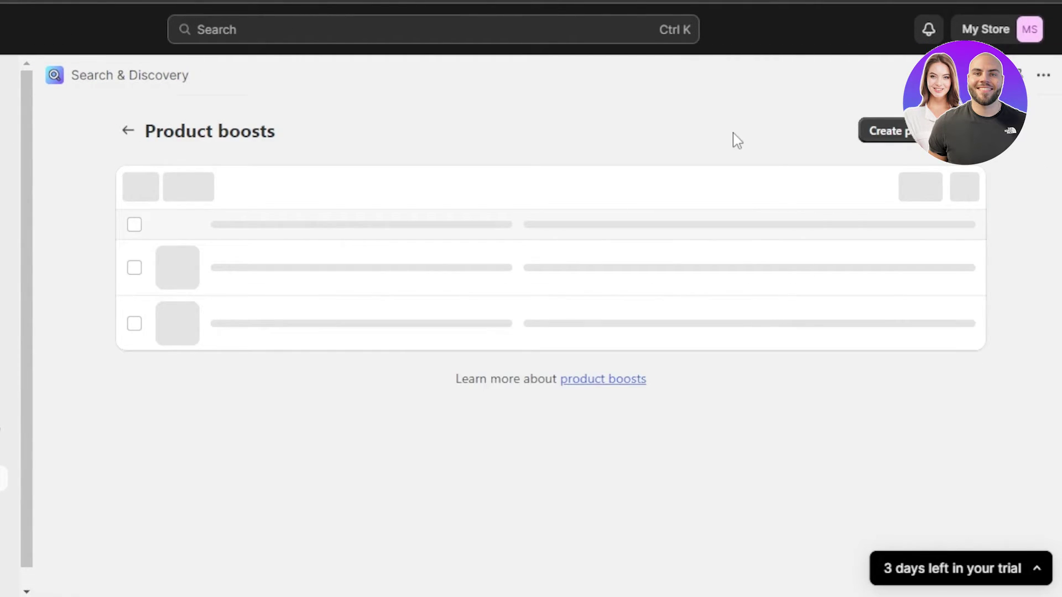
{"action": "left_click", "coordinate": [884, 131]}
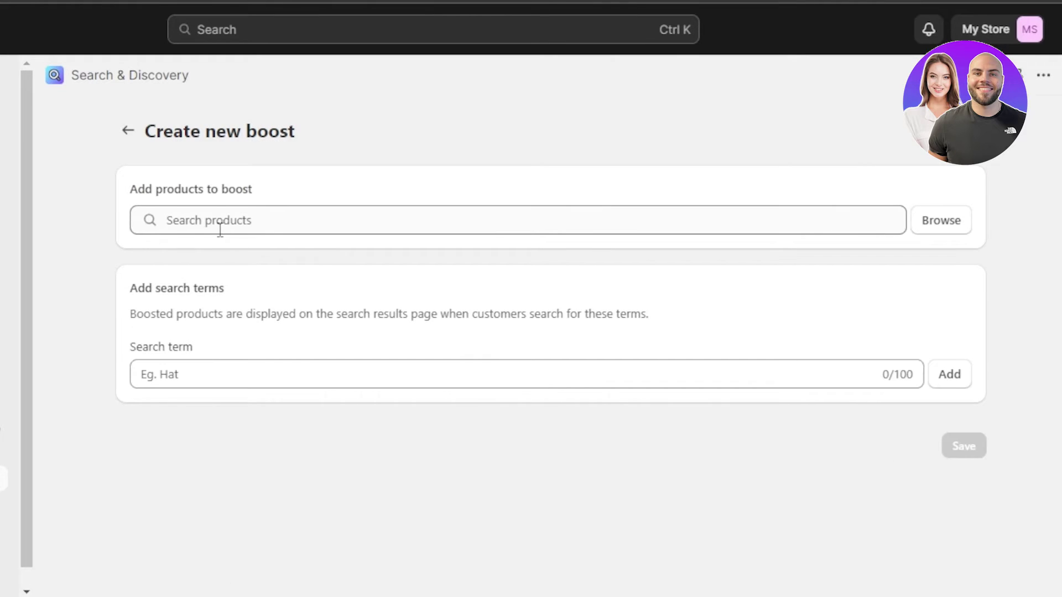
{"action": "left_click", "coordinate": [221, 229]}
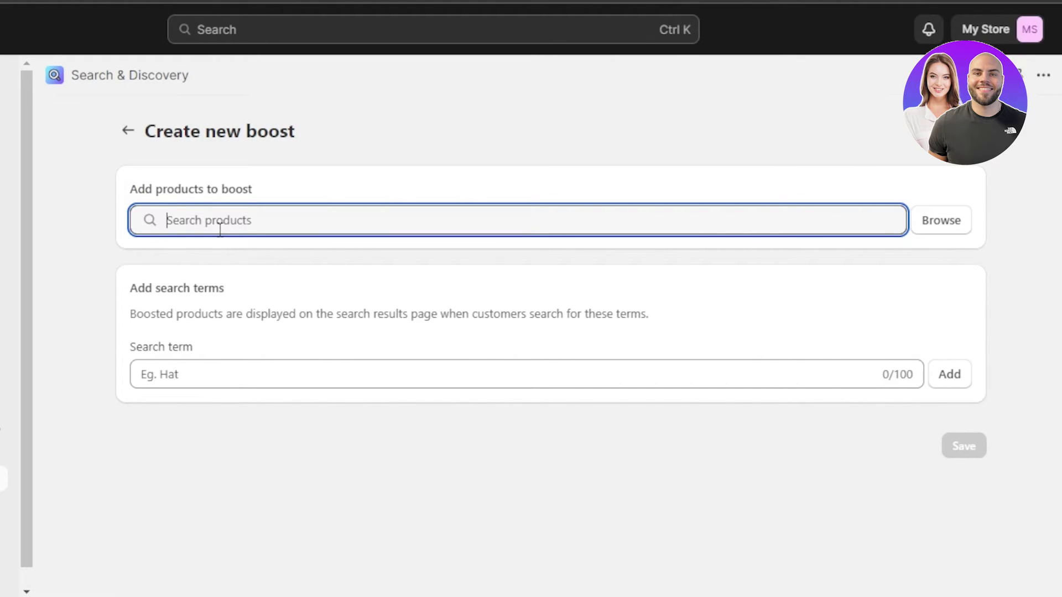
{"action": "left_click", "coordinate": [204, 378]}
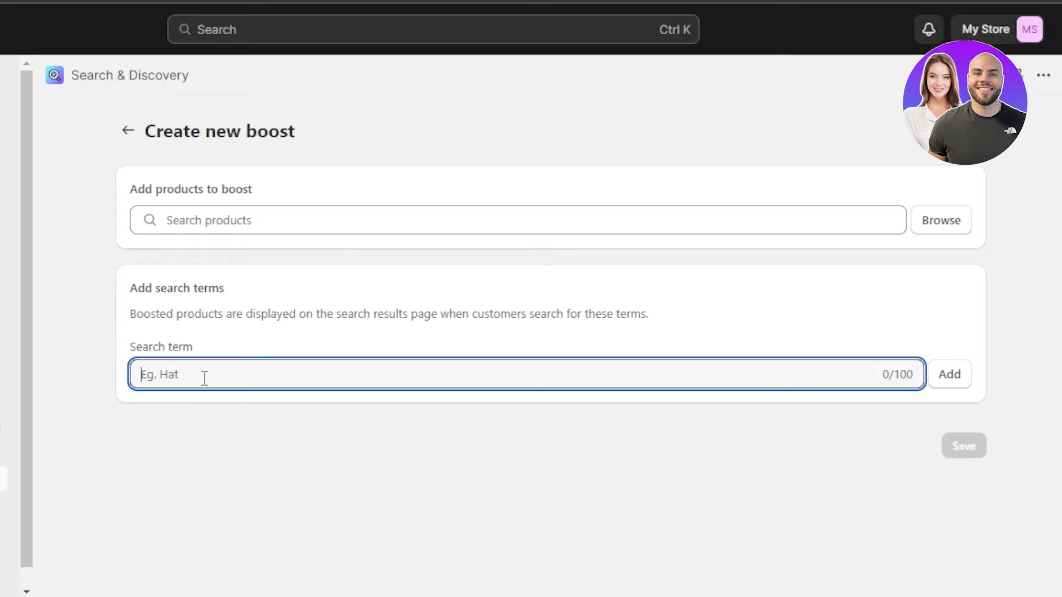
{"action": "type", "text": "hoodie"}
{"action": "left_click", "coordinate": [952, 378]}
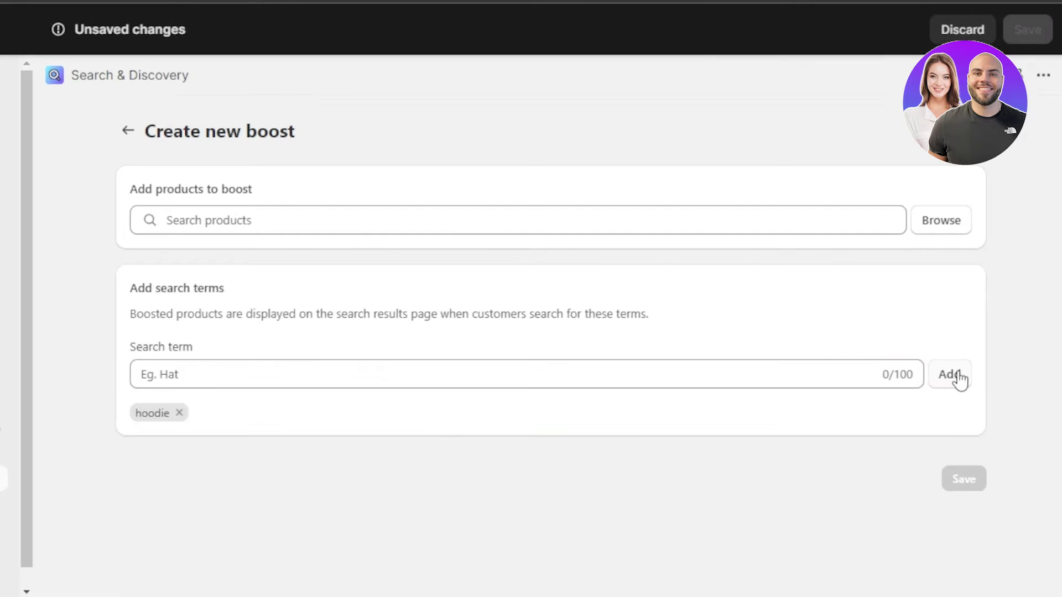
Step: Discard the draft boost, tick the Hoodie product, and return to the Search overview
{"action": "left_click", "coordinate": [132, 135]}
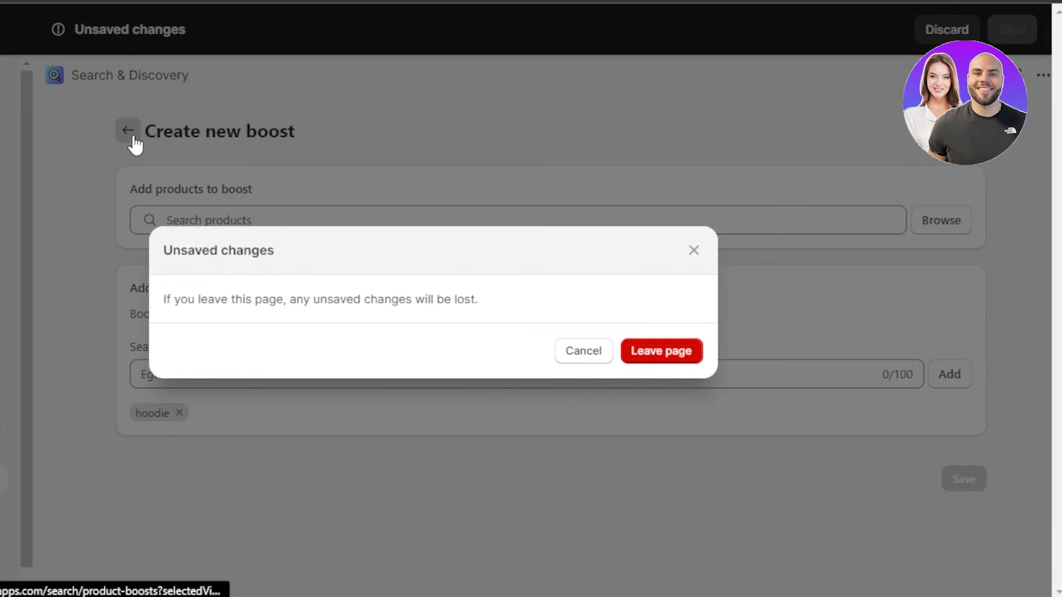
{"action": "left_click", "coordinate": [661, 361]}
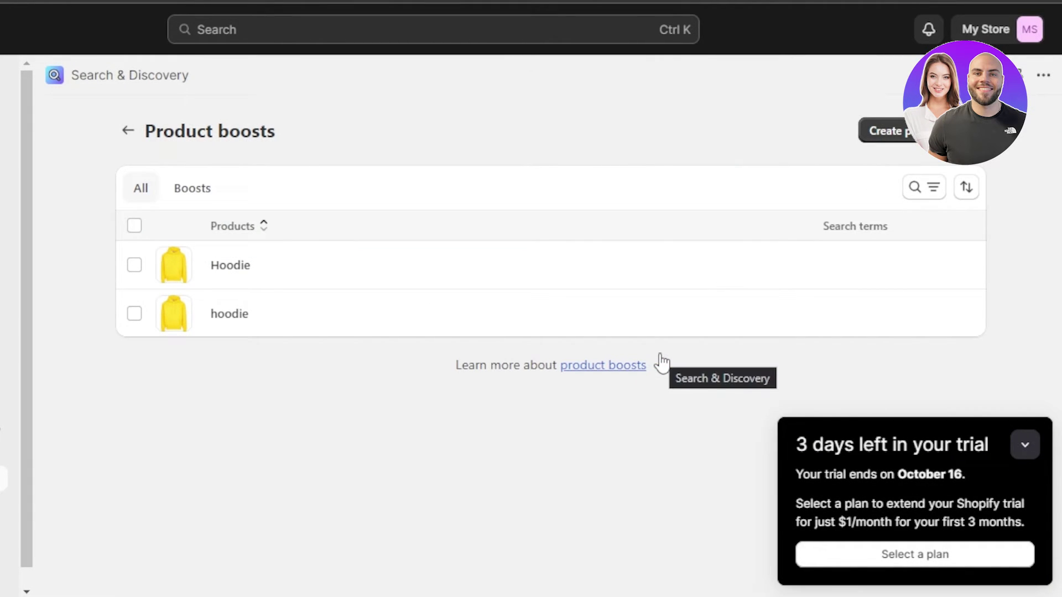
{"action": "left_click", "coordinate": [134, 266]}
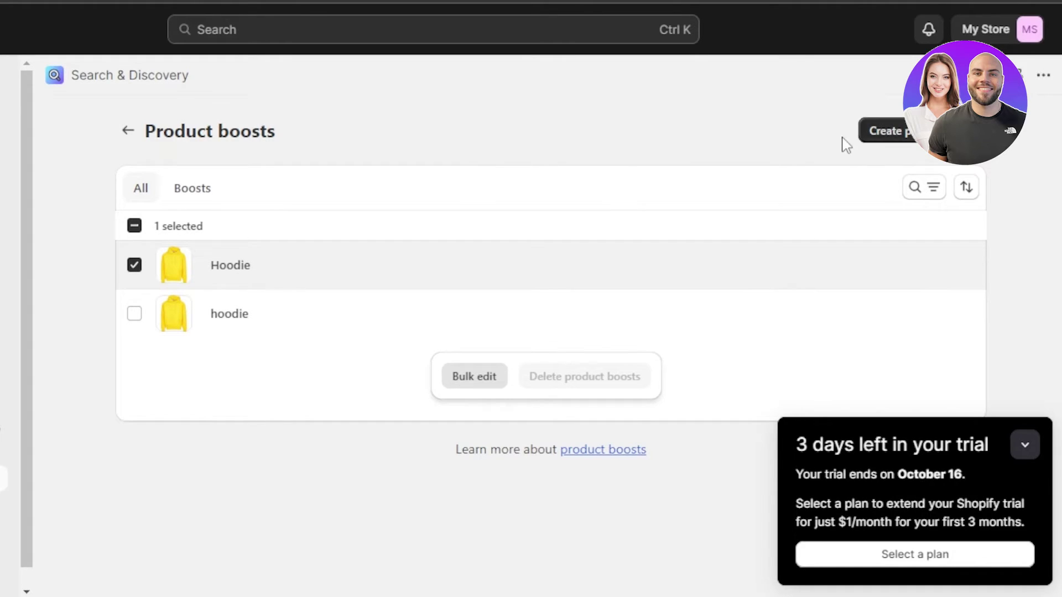
{"action": "left_click", "coordinate": [128, 132]}
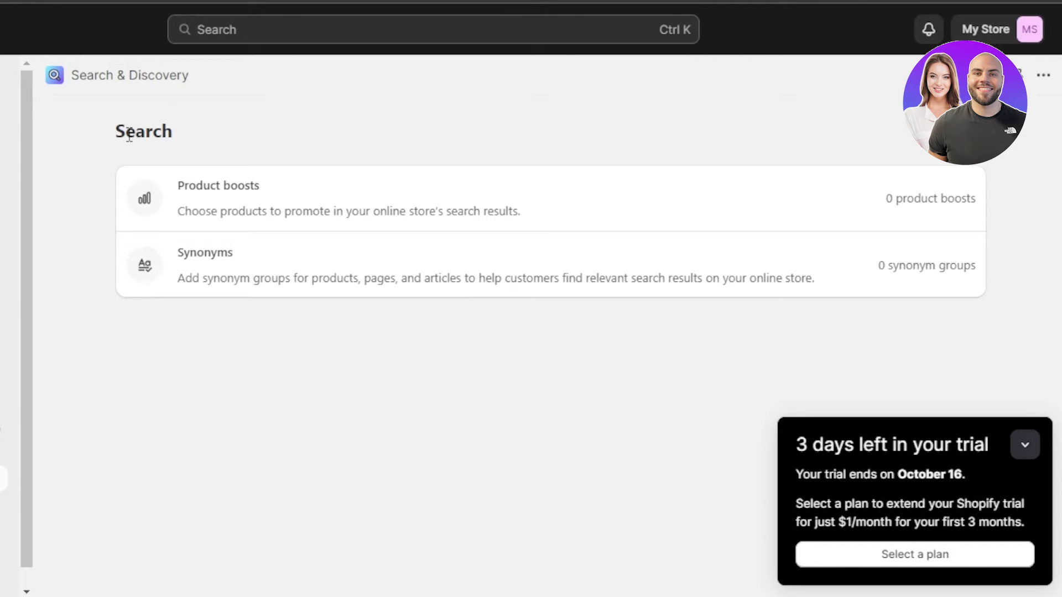
Step: Open the Synonyms list and collapse the trial reminder panel
{"action": "left_click", "coordinate": [230, 280]}
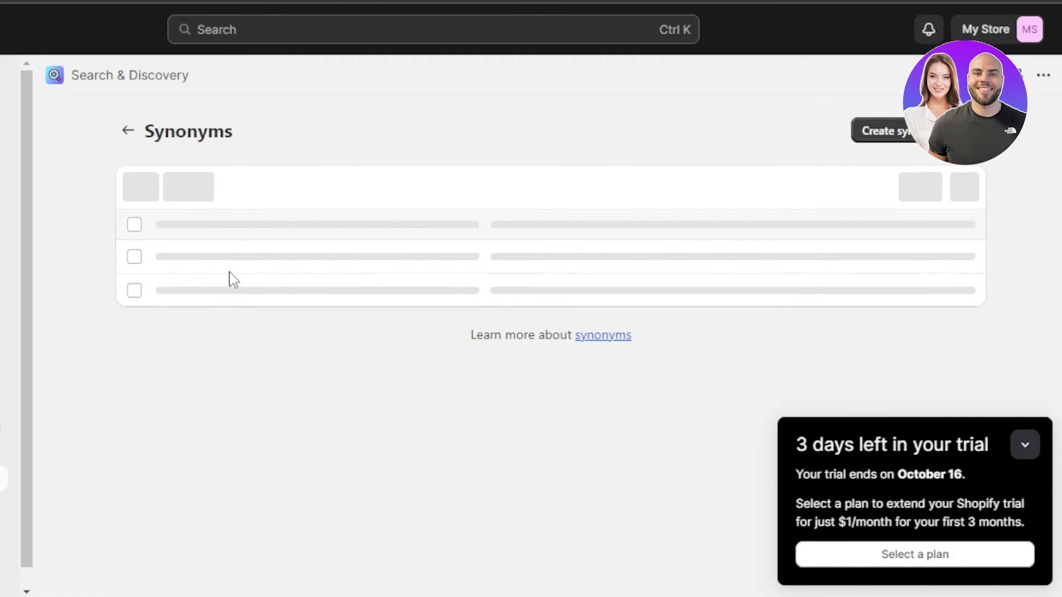
{"action": "left_click", "coordinate": [1025, 445]}
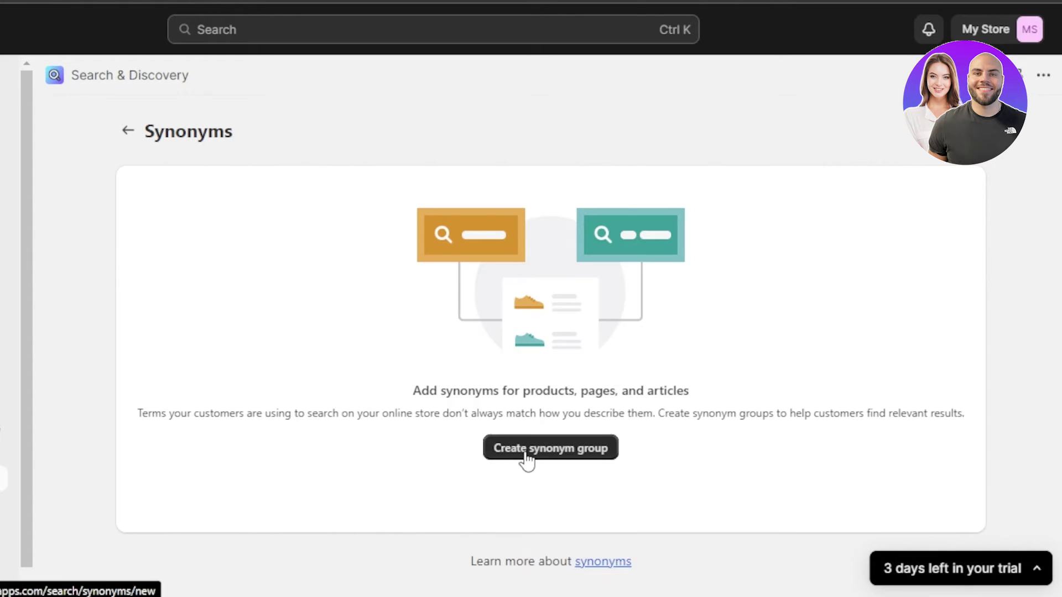
Step: Enter synonym words hoodie, winter clothes, winter collection and sweater in a new group
{"action": "left_click", "coordinate": [546, 453]}
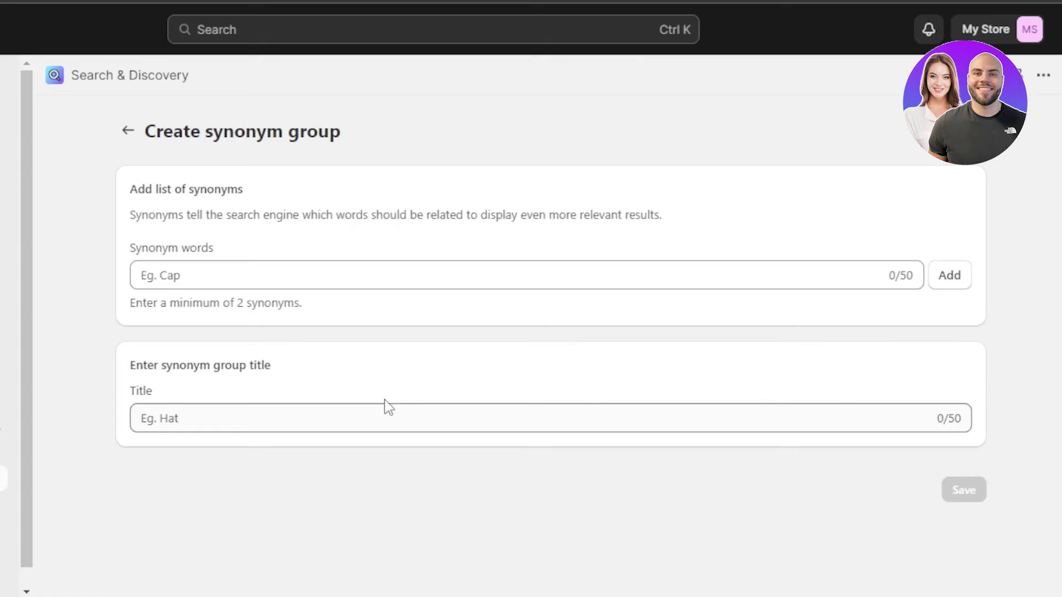
{"action": "left_click", "coordinate": [233, 271]}
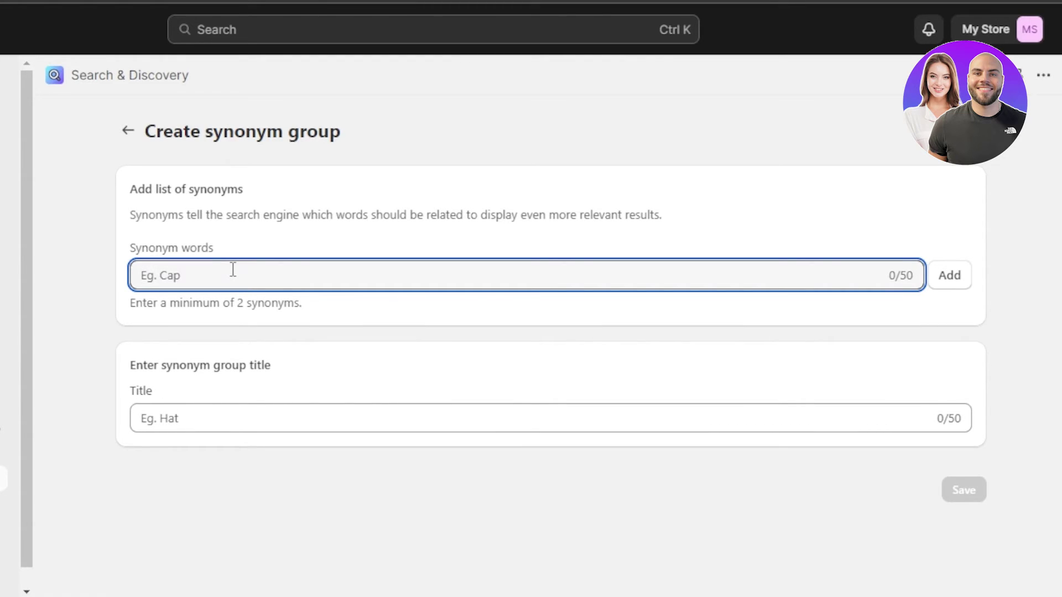
{"action": "type", "text": "hoodie"}
{"action": "key", "text": "Return"}
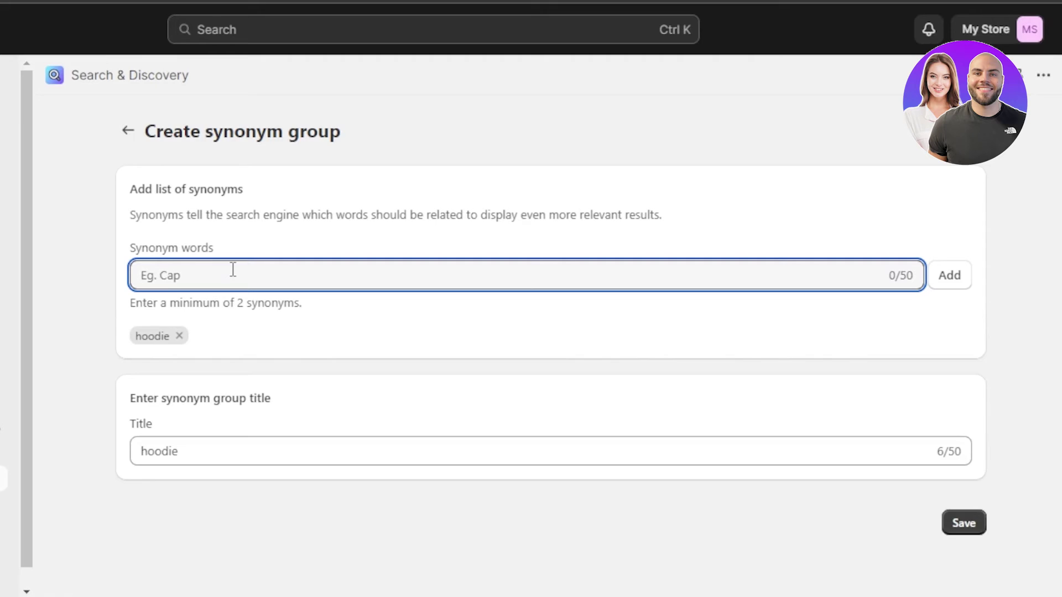
{"action": "type", "text": "w"}
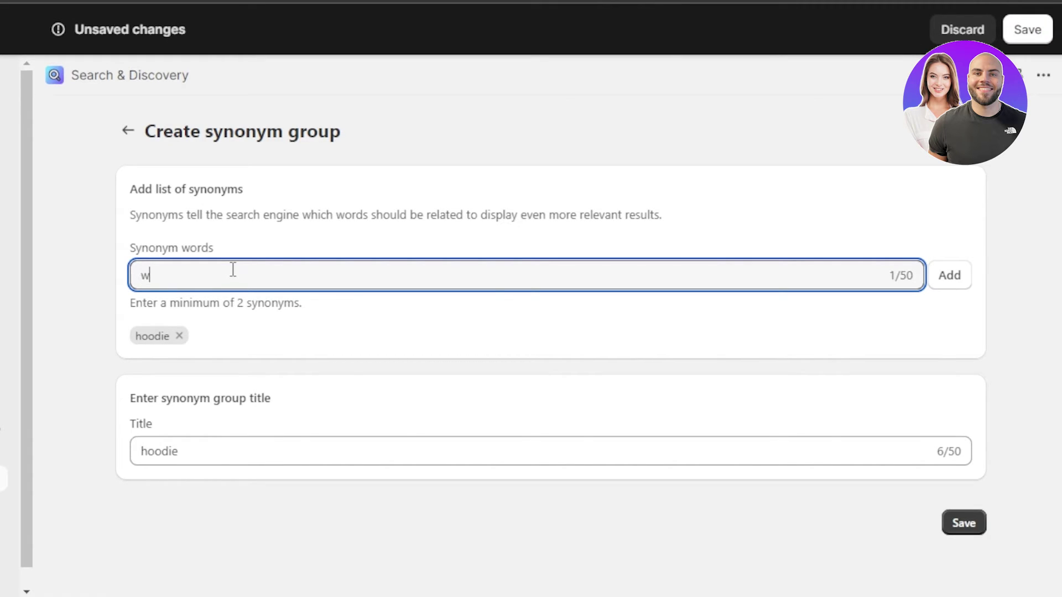
{"action": "type", "text": "inter clothes"}
{"action": "key", "text": "Return"}
{"action": "type", "text": "w"}
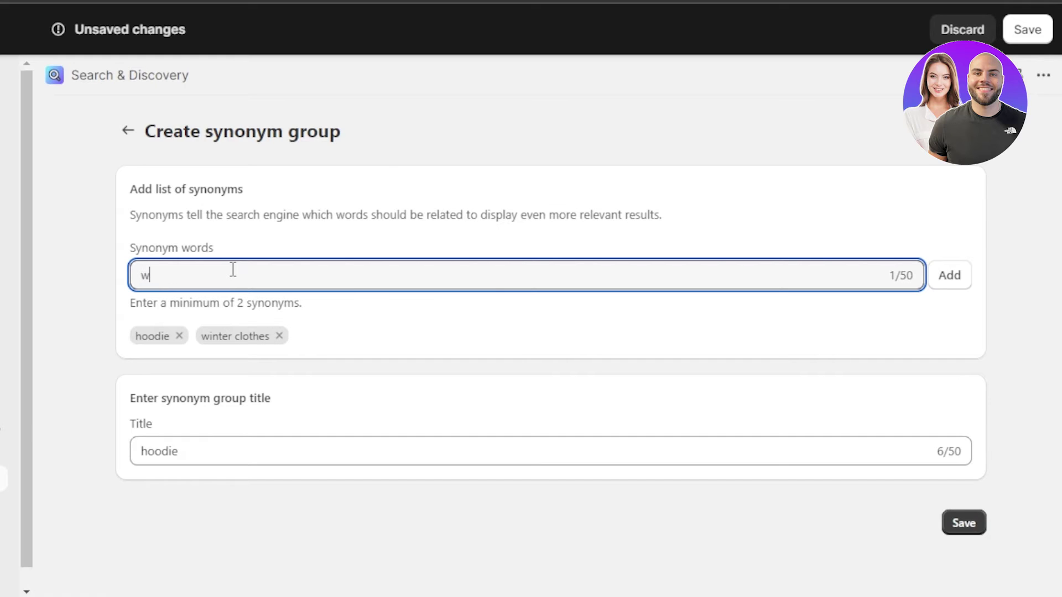
{"action": "type", "text": "inter collection"}
{"action": "key", "text": "Return"}
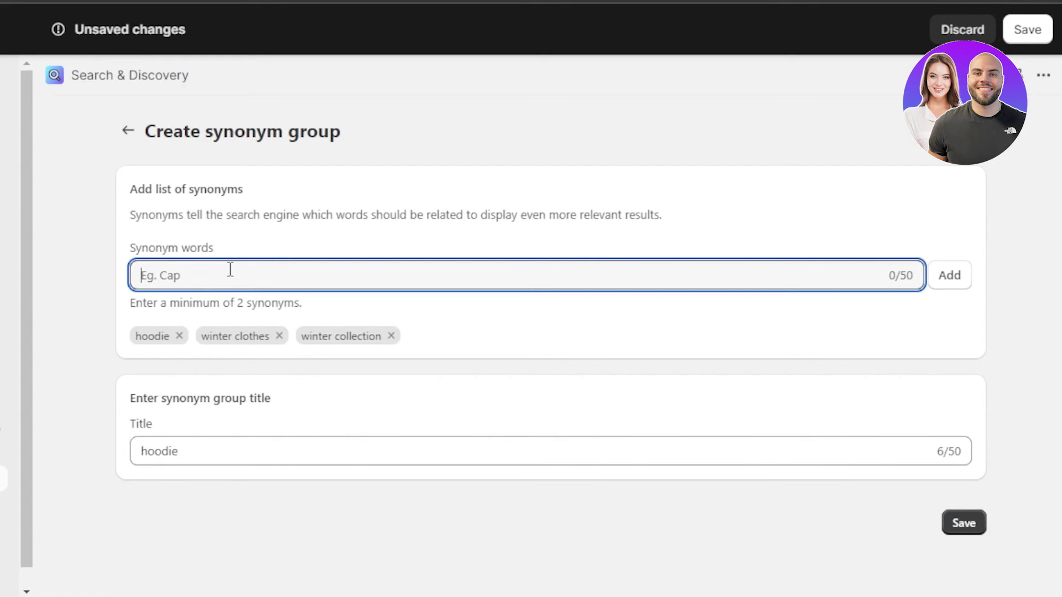
{"action": "type", "text": "sweater"}
{"action": "key", "text": "Return"}
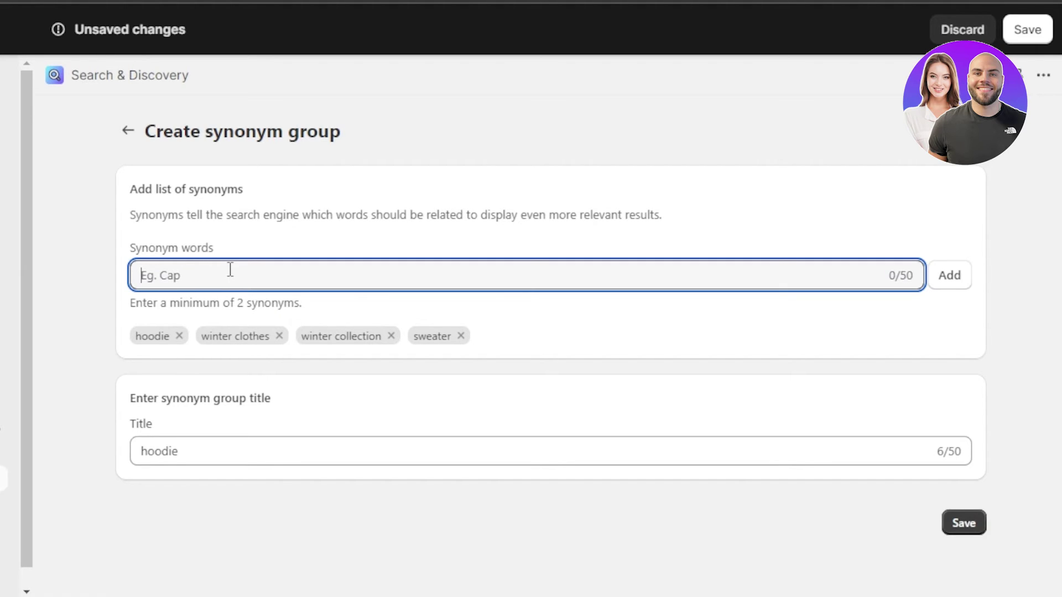
Step: Save the group titled 'hoodie' and return to the Search overview, collapsing the trial panel
{"action": "left_click", "coordinate": [199, 451]}
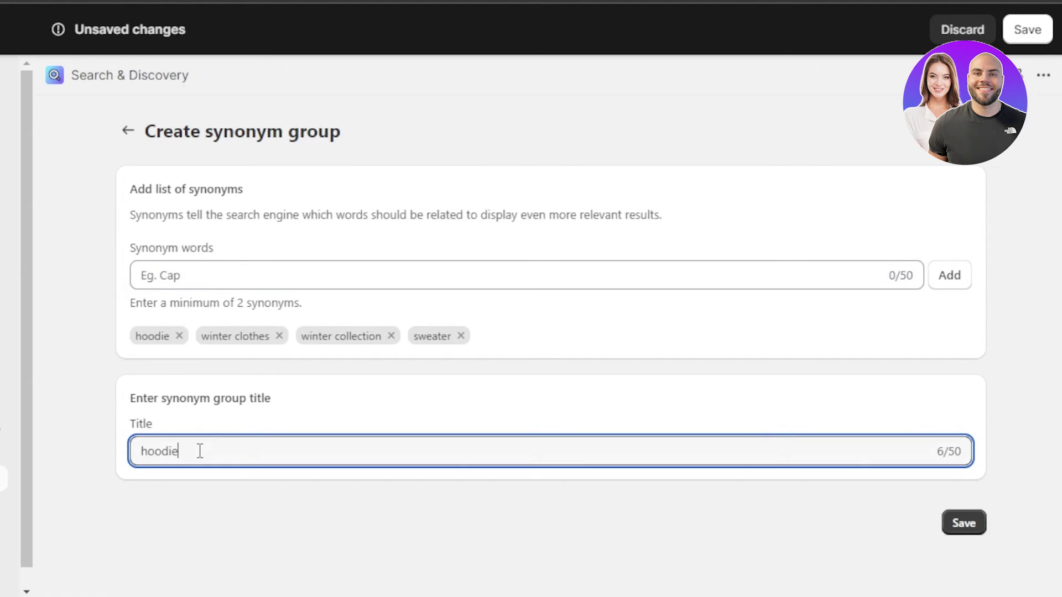
{"action": "left_click", "coordinate": [969, 526]}
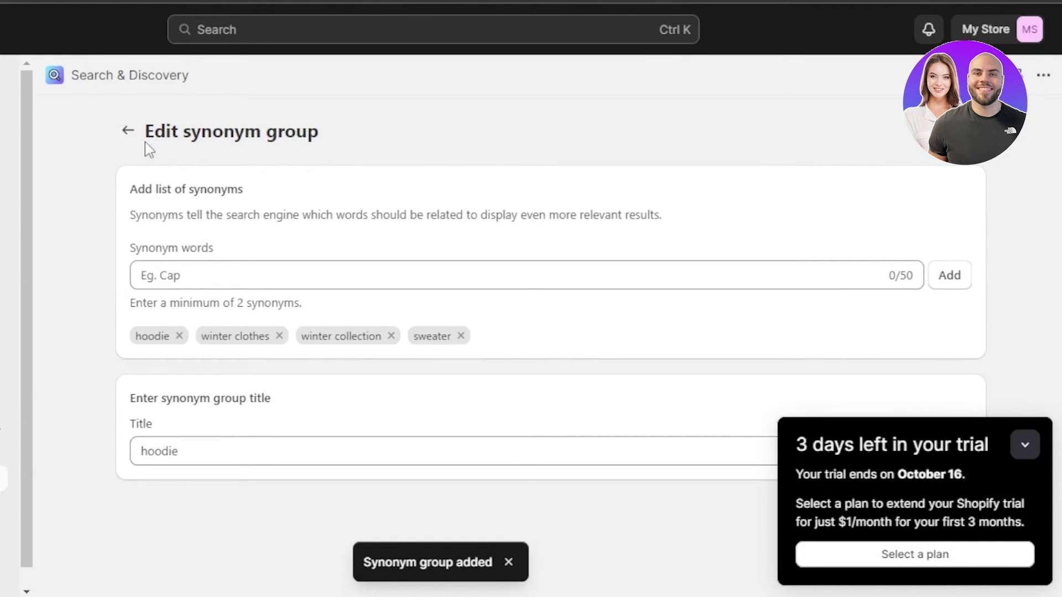
{"action": "left_click", "coordinate": [129, 132]}
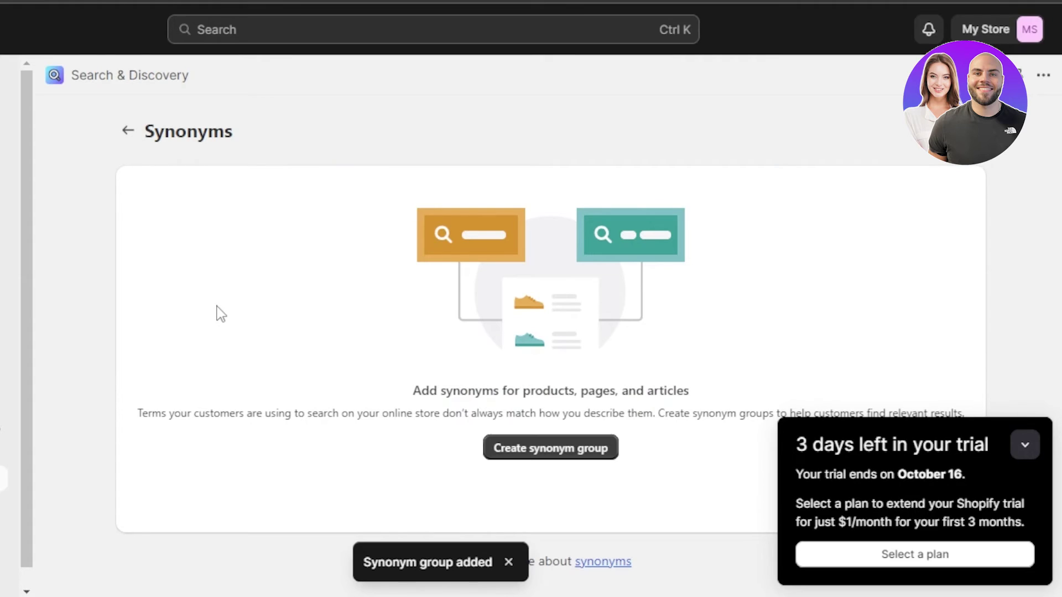
{"action": "left_click", "coordinate": [127, 133]}
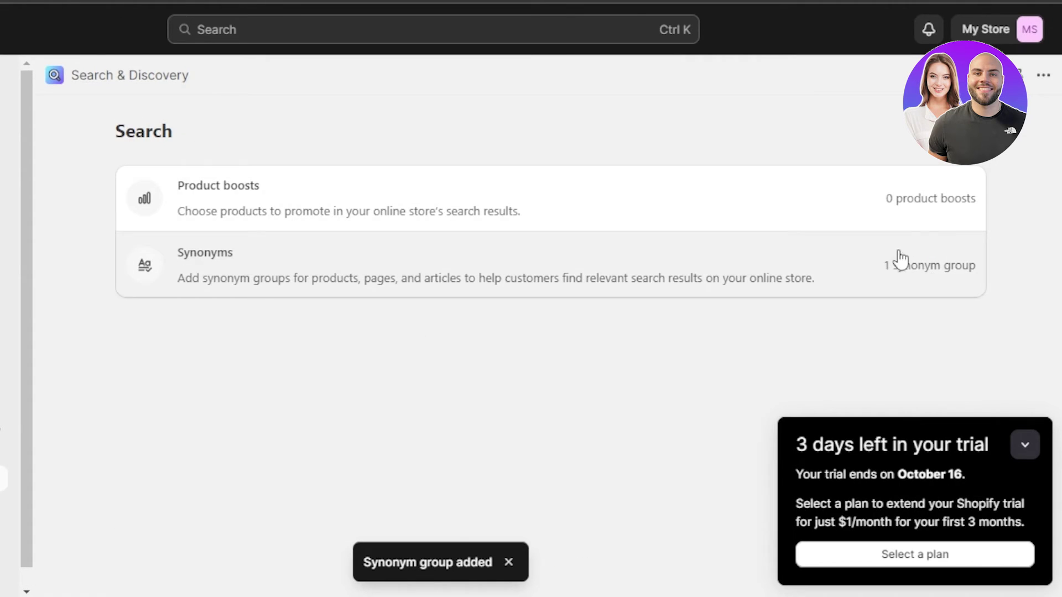
{"action": "left_click", "coordinate": [1027, 451]}
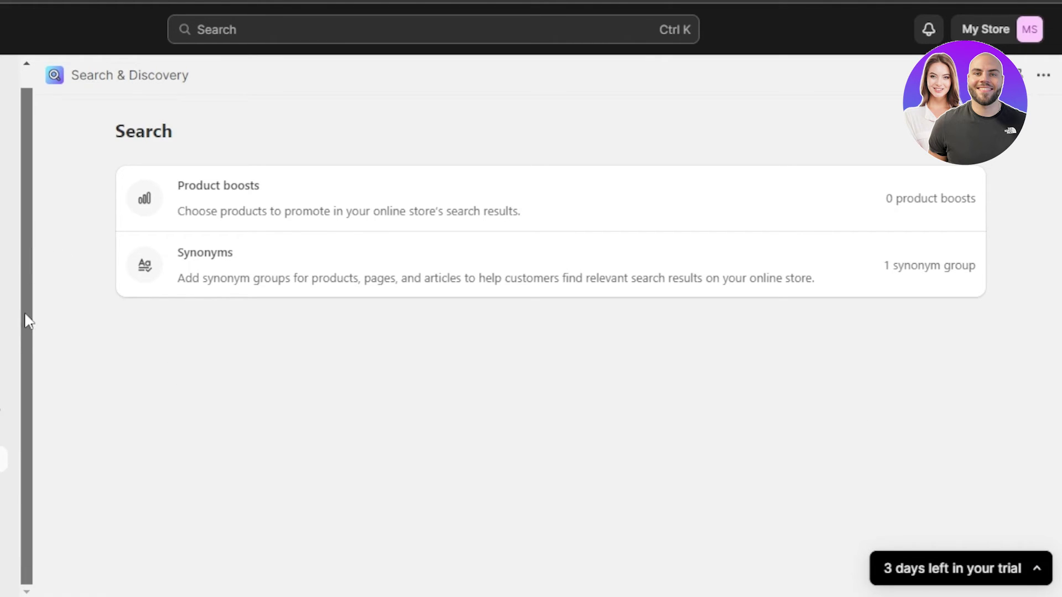
Step: Select both hoodie products under Product recommendations, then go to Search & Discovery Settings
{"action": "left_click", "coordinate": [121, 489]}
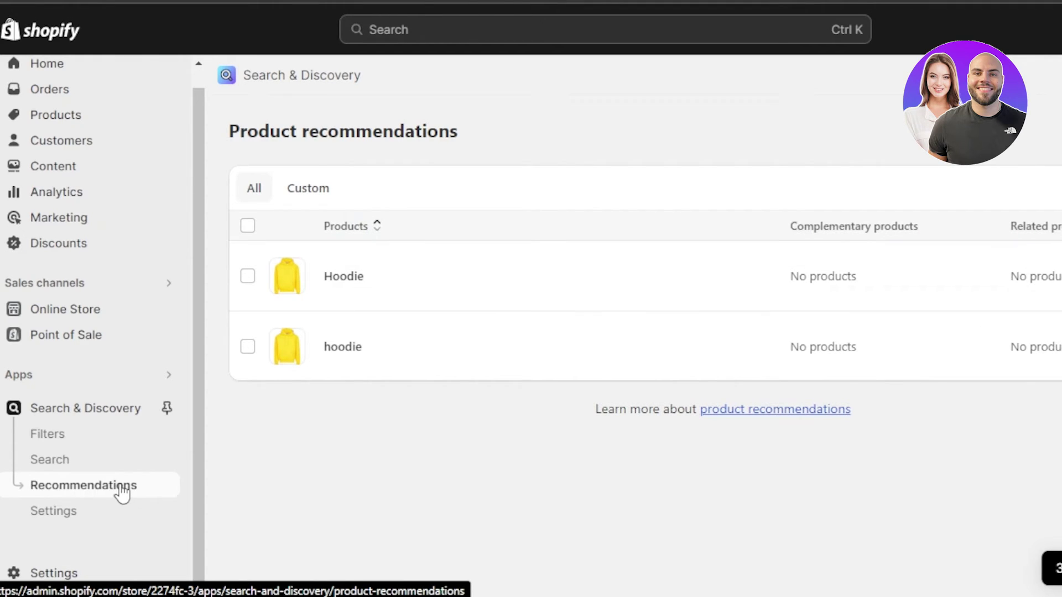
{"action": "left_click", "coordinate": [248, 277]}
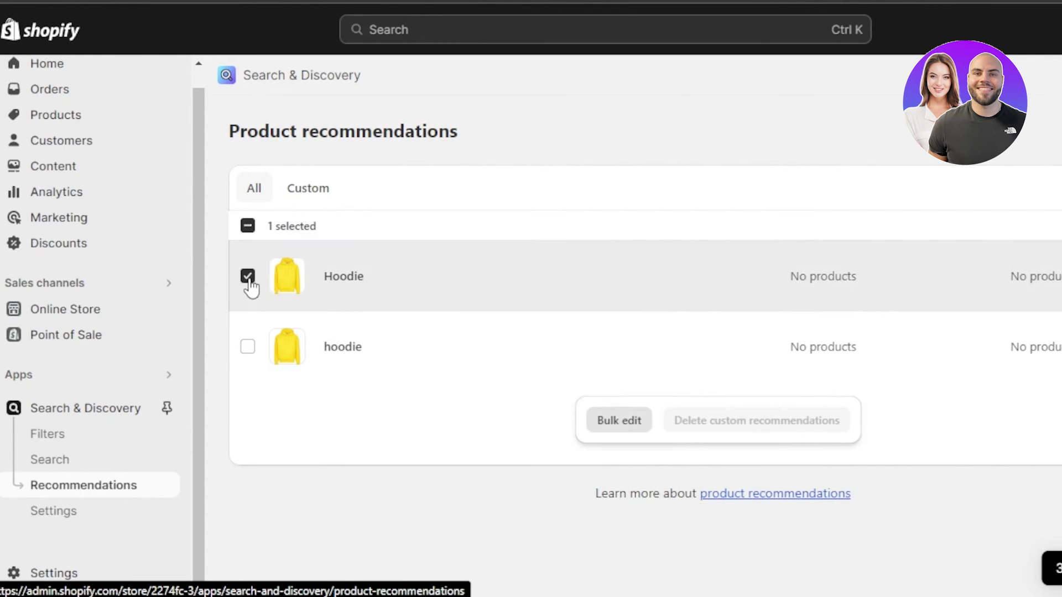
{"action": "left_click", "coordinate": [248, 347]}
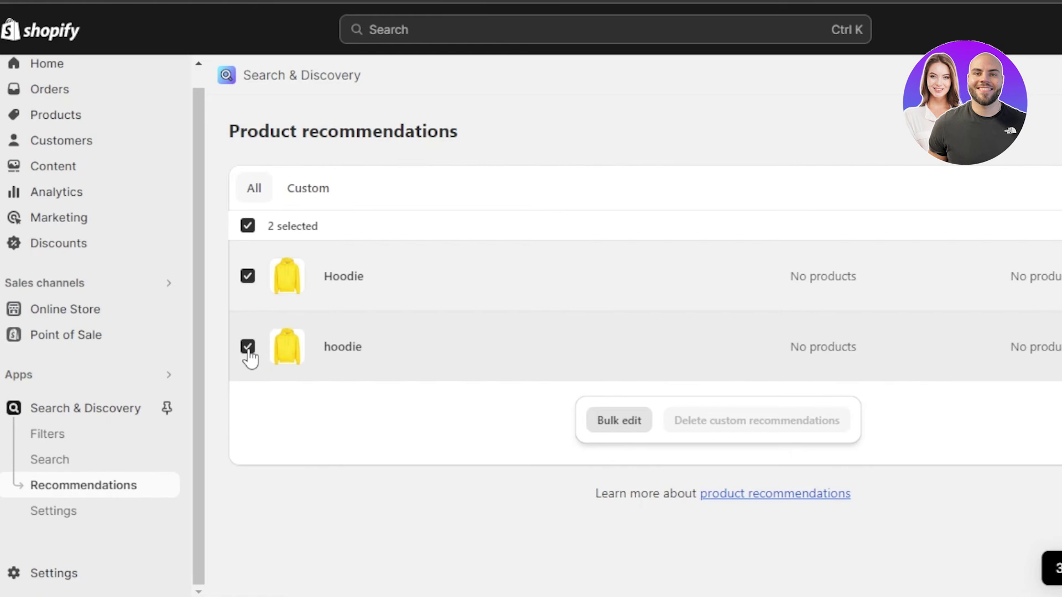
{"action": "left_click", "coordinate": [121, 510]}
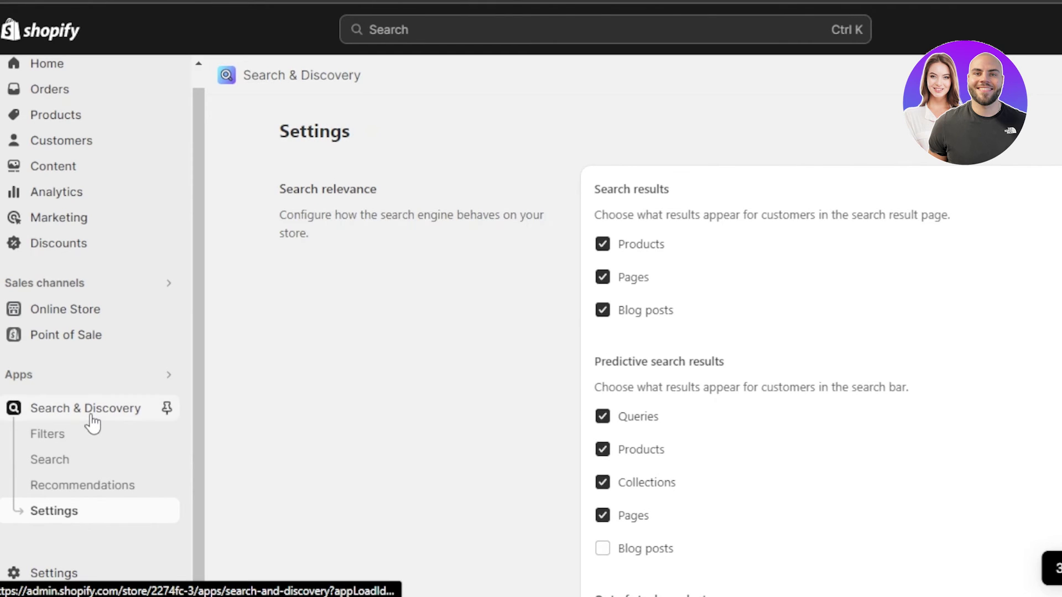
Step: Go to the Search & Discovery overview and review search and recommendation click and purchase rates, all 0%
{"action": "left_click", "coordinate": [92, 424]}
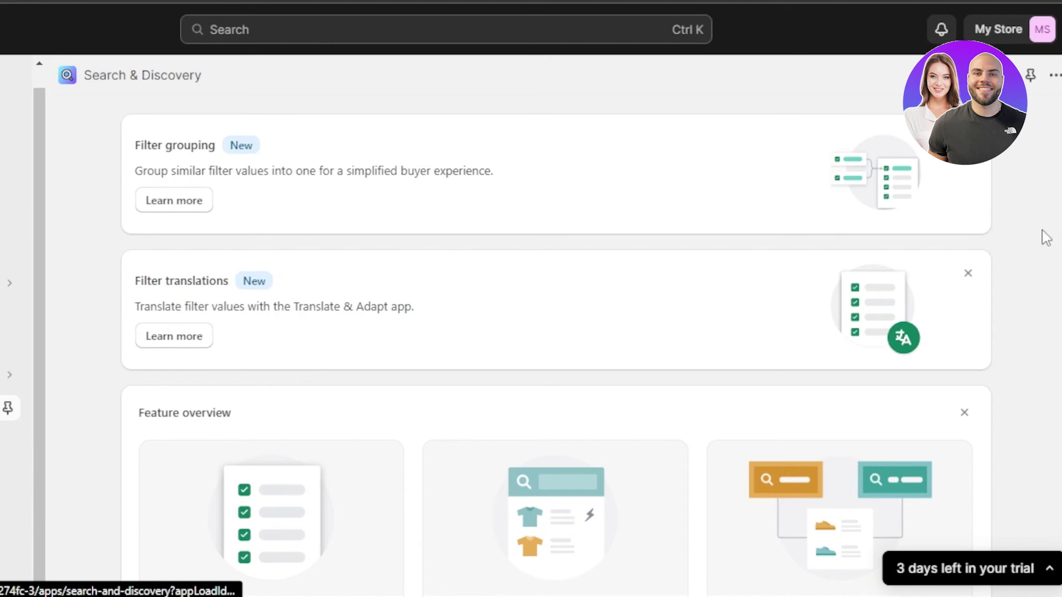
{"action": "scroll", "coordinate": [555, 354], "scroll_direction": "down", "scroll_amount": 4}
{"action": "scroll", "coordinate": [556, 346], "scroll_direction": "down", "scroll_amount": 12}
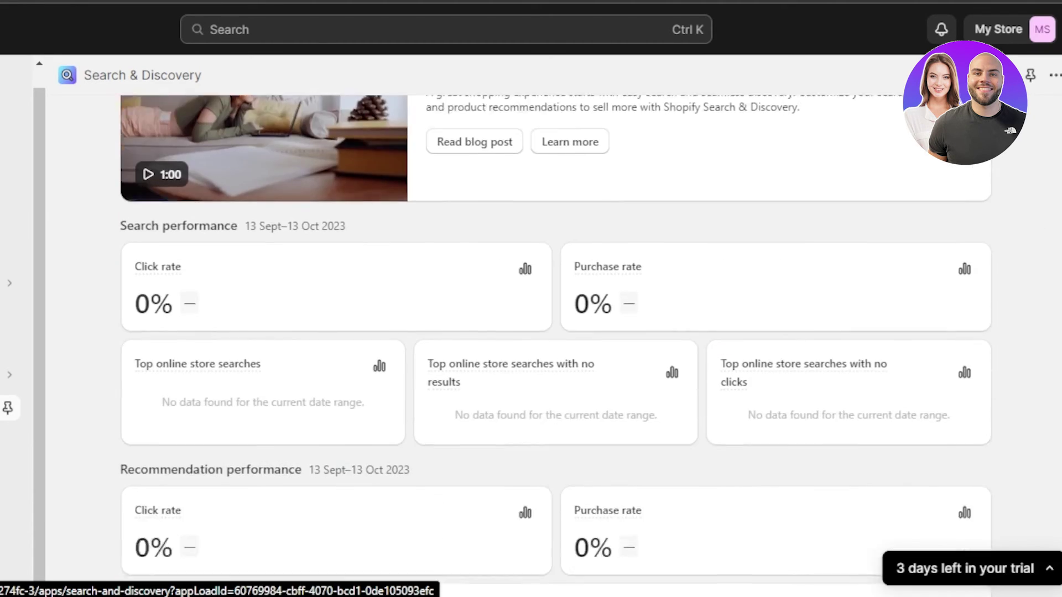
{"action": "scroll", "coordinate": [556, 346], "scroll_direction": "up", "scroll_amount": 3}
{"action": "scroll", "coordinate": [555, 345], "scroll_direction": "down", "scroll_amount": 2}
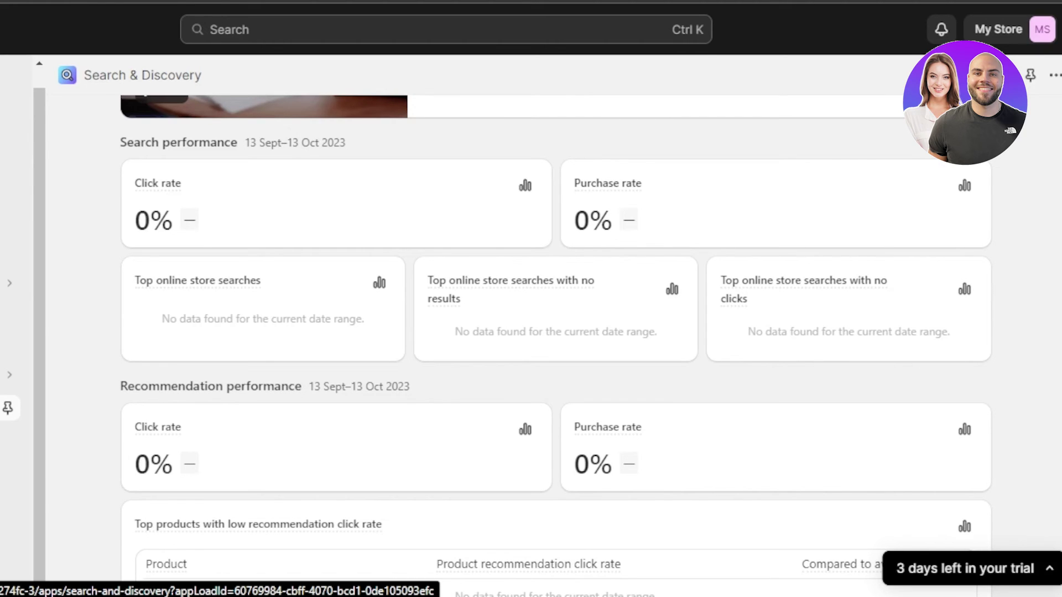
{"action": "scroll", "coordinate": [556, 346], "scroll_direction": "down", "scroll_amount": 1}
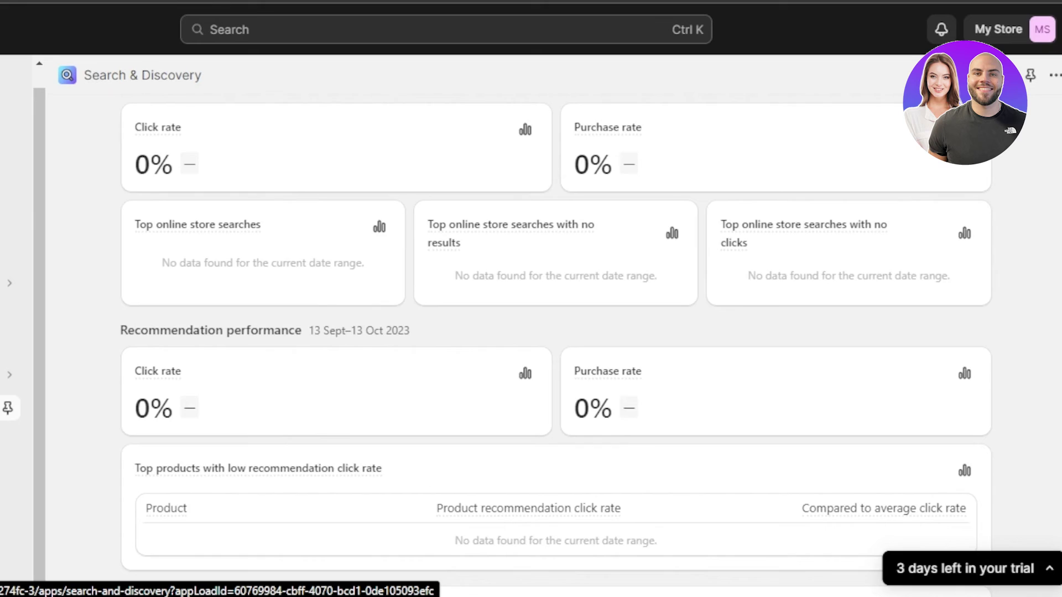
{"action": "scroll", "coordinate": [555, 346], "scroll_direction": "down", "scroll_amount": 3}
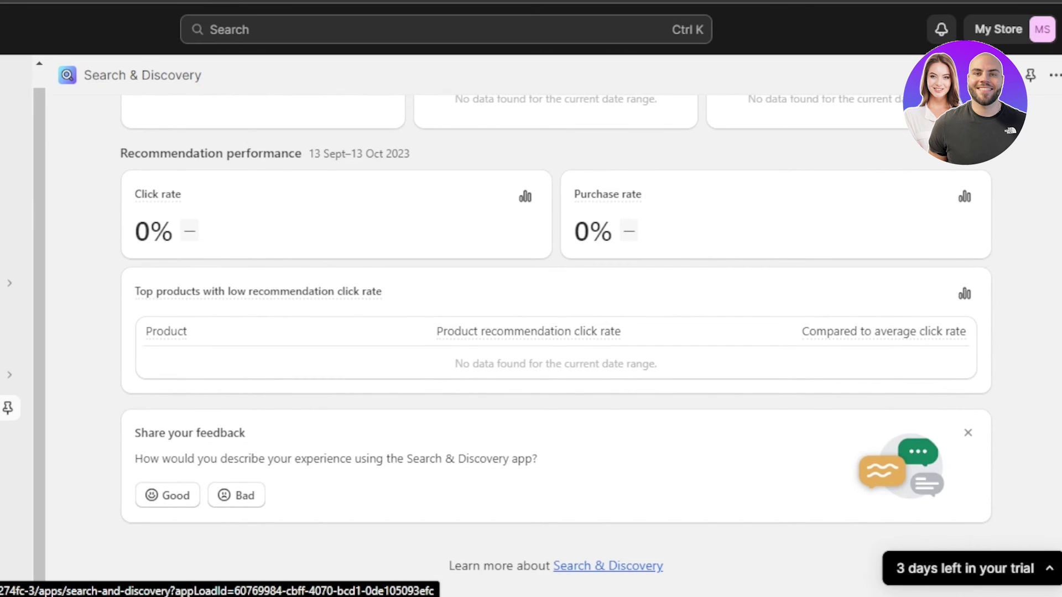
{"action": "scroll", "coordinate": [555, 342], "scroll_direction": "up", "scroll_amount": 11}
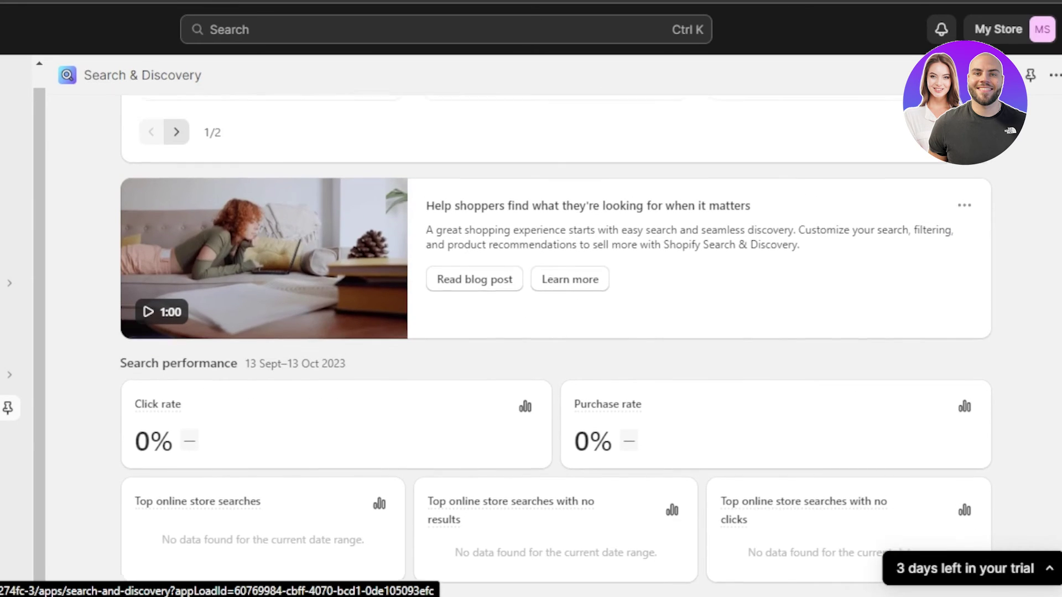
{"action": "scroll", "coordinate": [555, 342], "scroll_direction": "up", "scroll_amount": 2}
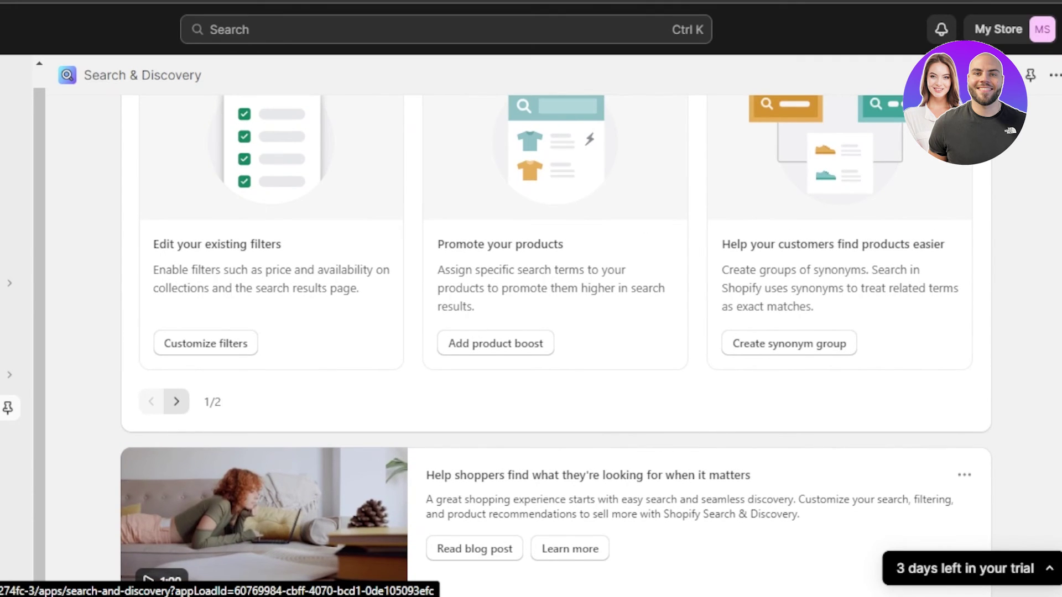
{"action": "scroll", "coordinate": [555, 342], "scroll_direction": "up", "scroll_amount": 4}
{"action": "scroll", "coordinate": [555, 341], "scroll_direction": "down", "scroll_amount": 12}
{"action": "scroll", "coordinate": [555, 342], "scroll_direction": "up", "scroll_amount": 10}
{"action": "scroll", "coordinate": [555, 341], "scroll_direction": "up", "scroll_amount": 5}
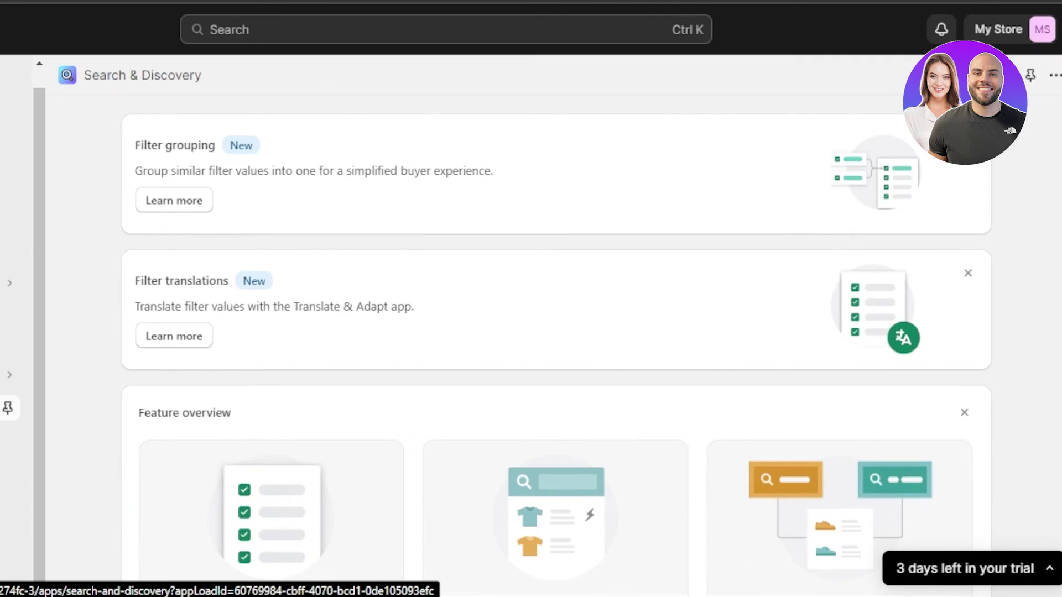
{"action": "scroll", "coordinate": [555, 342], "scroll_direction": "down", "scroll_amount": 10}
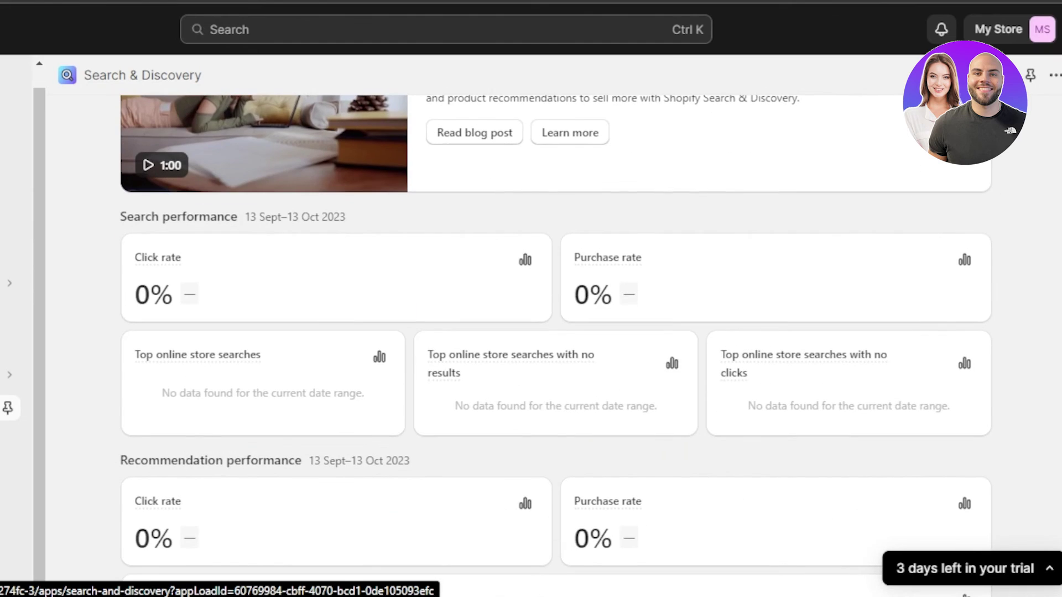
{"action": "scroll", "coordinate": [555, 342], "scroll_direction": "down", "scroll_amount": 4}
{"action": "scroll", "coordinate": [555, 341], "scroll_direction": "up", "scroll_amount": 14}
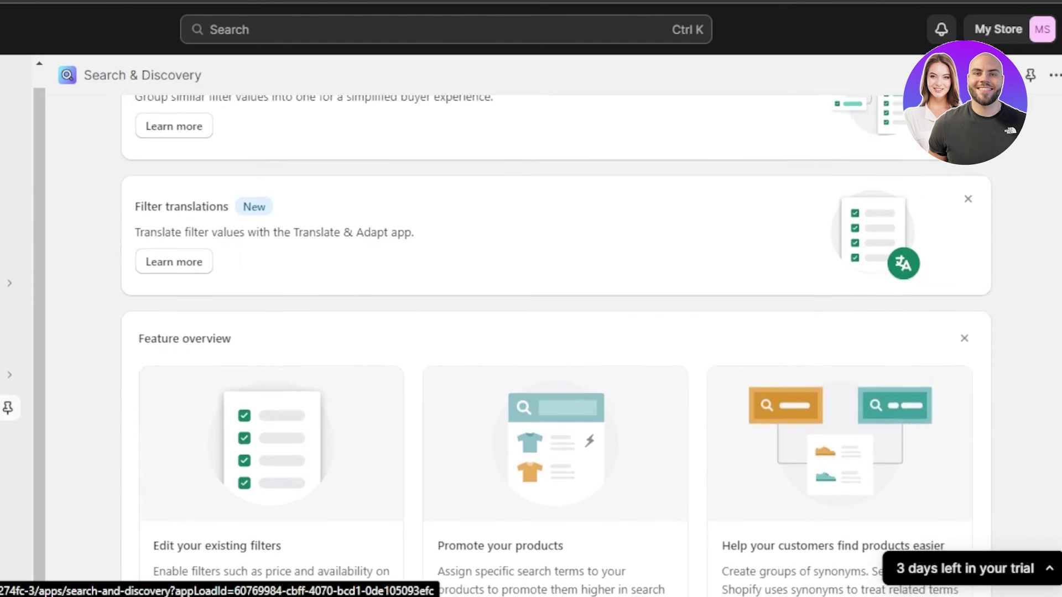
{"action": "scroll", "coordinate": [555, 342], "scroll_direction": "down", "scroll_amount": 10}
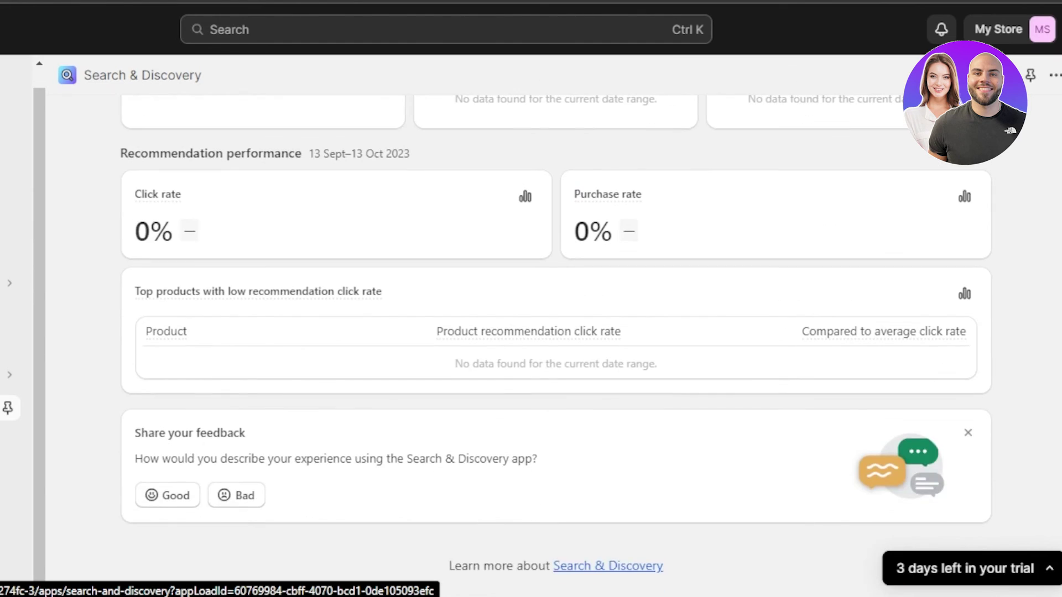
{"action": "scroll", "coordinate": [555, 342], "scroll_direction": "up", "scroll_amount": 9}
{"action": "scroll", "coordinate": [555, 342], "scroll_direction": "up", "scroll_amount": 1}
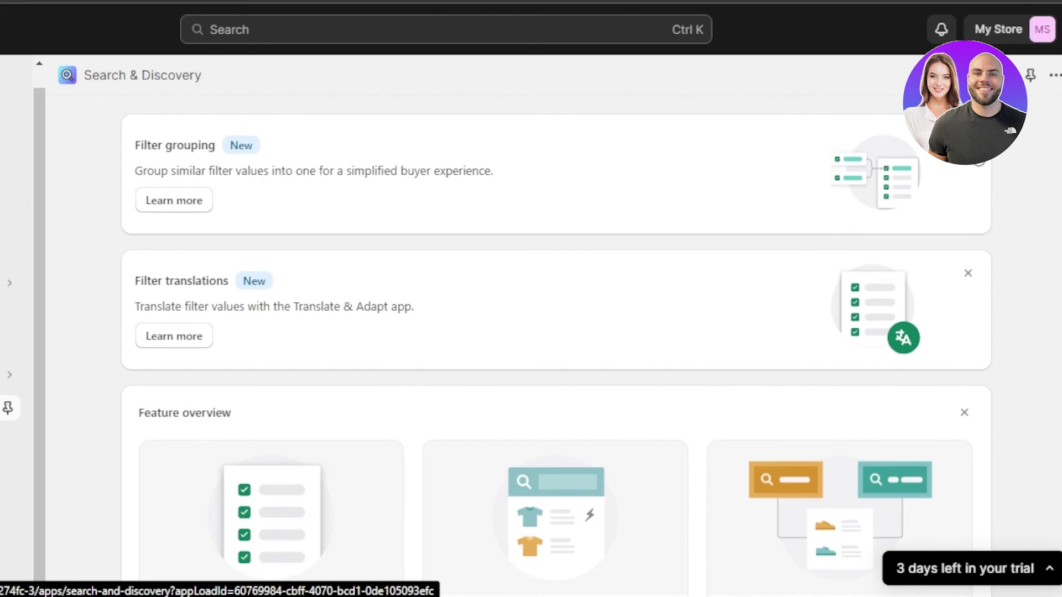
{"action": "scroll", "coordinate": [554, 341], "scroll_direction": "down", "scroll_amount": 3}
{"action": "scroll", "coordinate": [555, 342], "scroll_direction": "down", "scroll_amount": 3}
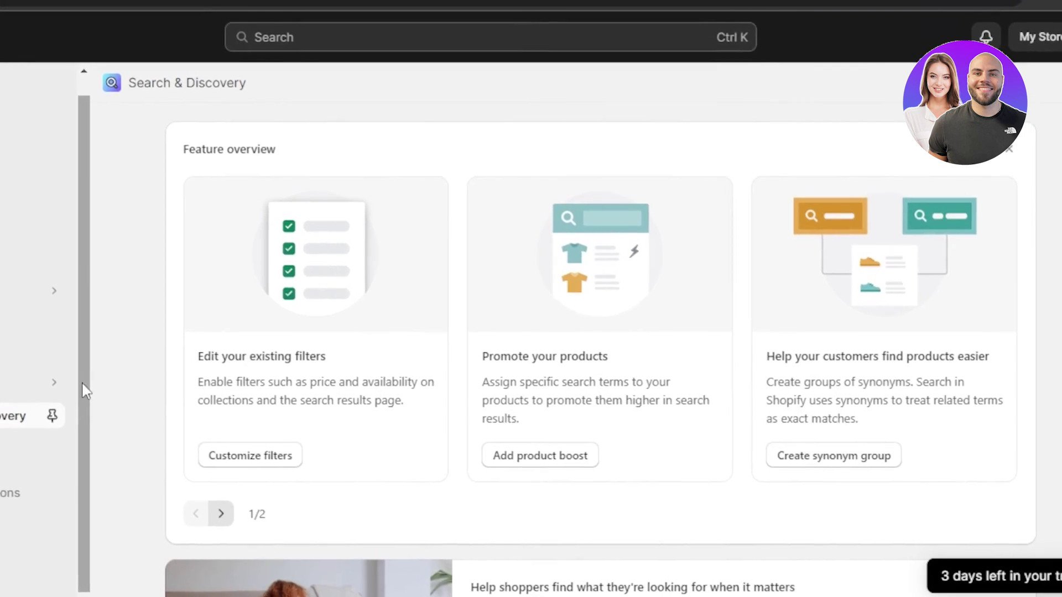
{"action": "left_click_drag", "start_coordinate": [80, 438], "coordinate": [79, 283]}
{"action": "scroll", "coordinate": [112, 267], "scroll_direction": "down", "scroll_amount": 1}
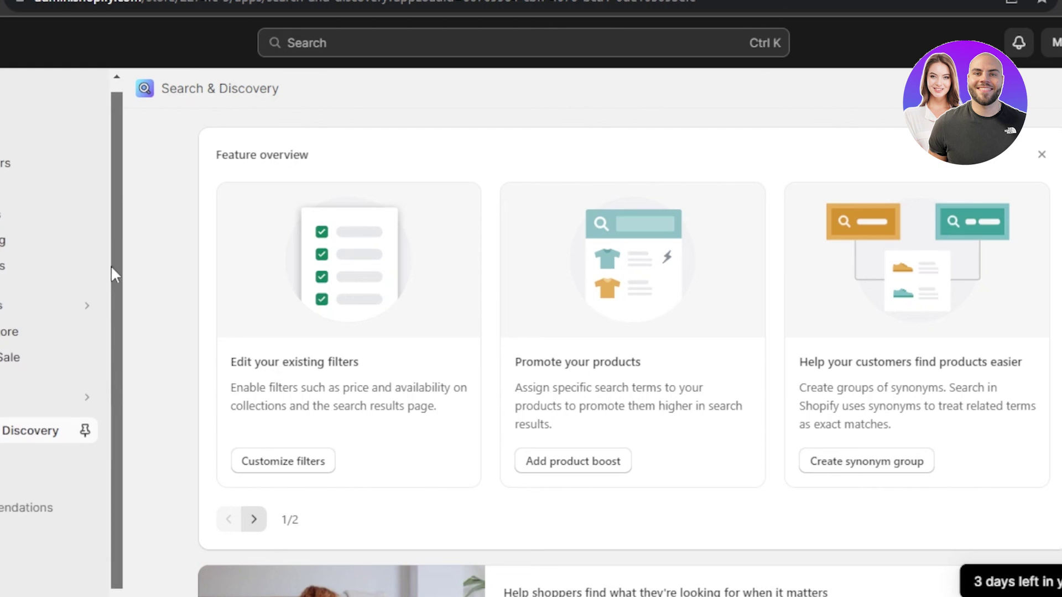
{"action": "scroll", "coordinate": [114, 166], "scroll_direction": "up", "scroll_amount": 1}
{"action": "scroll", "coordinate": [114, 158], "scroll_direction": "down", "scroll_amount": 1}
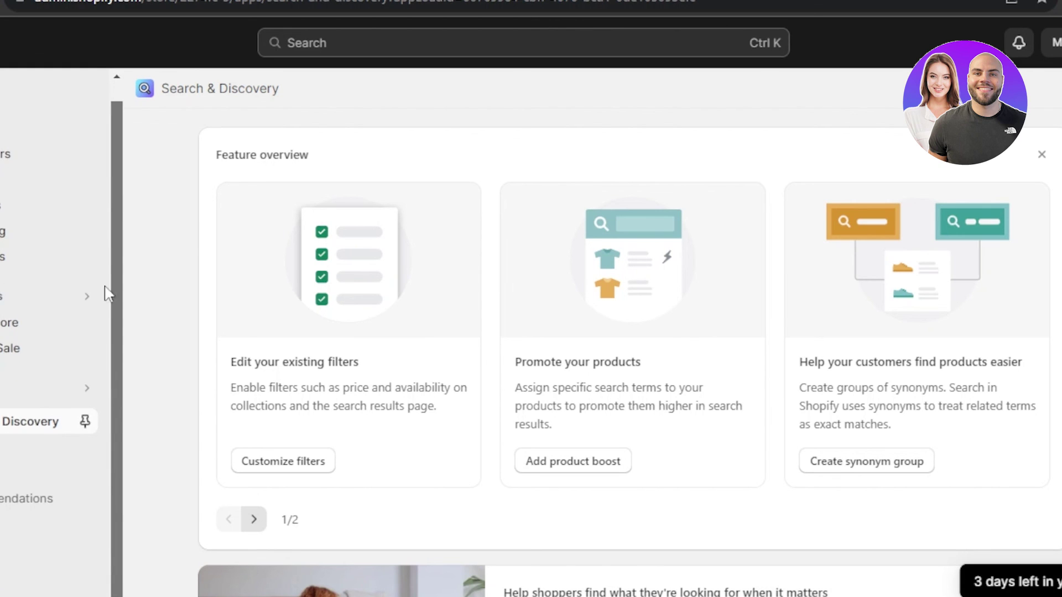
{"action": "scroll", "coordinate": [132, 194], "scroll_direction": "up", "scroll_amount": 1}
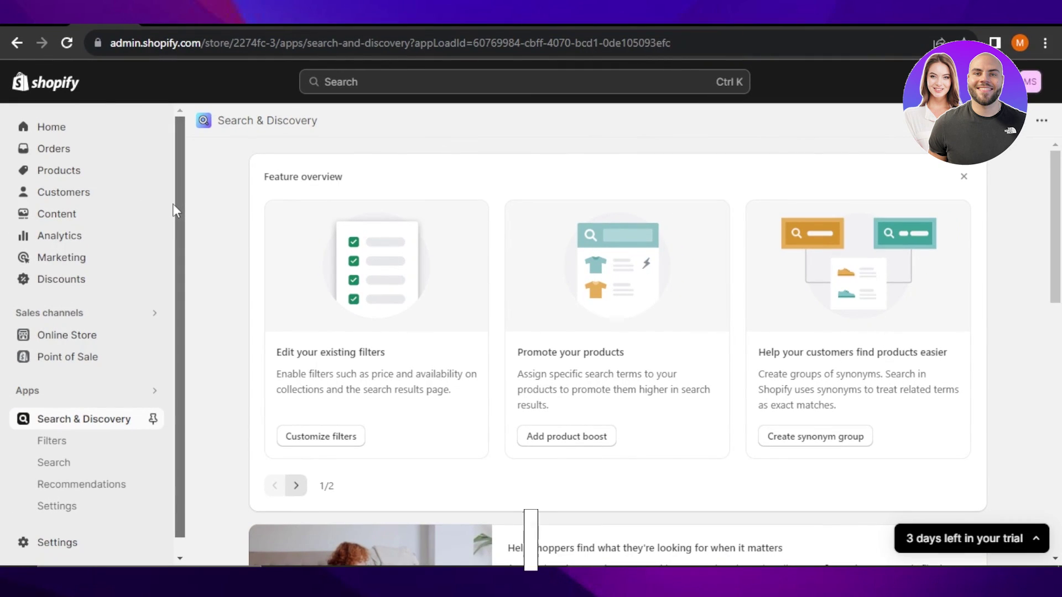